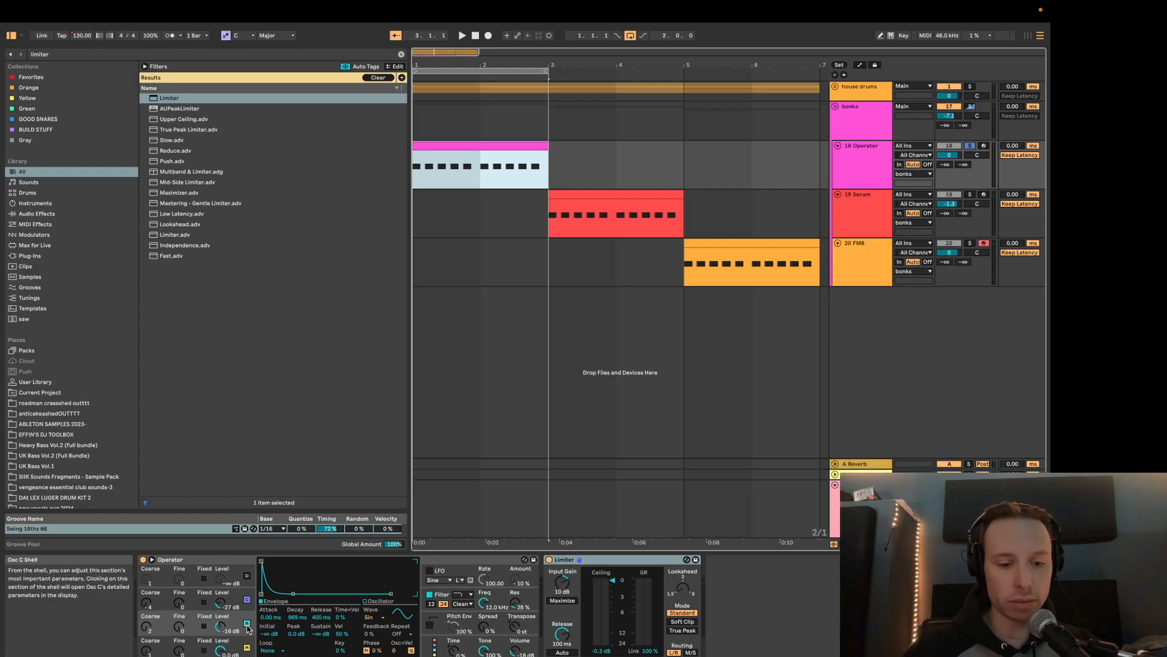
# Step: Switch off Operator's oscillators B and C and audition the 18 Operator clip with only oscillator A sounding
pyautogui.click(247, 600)
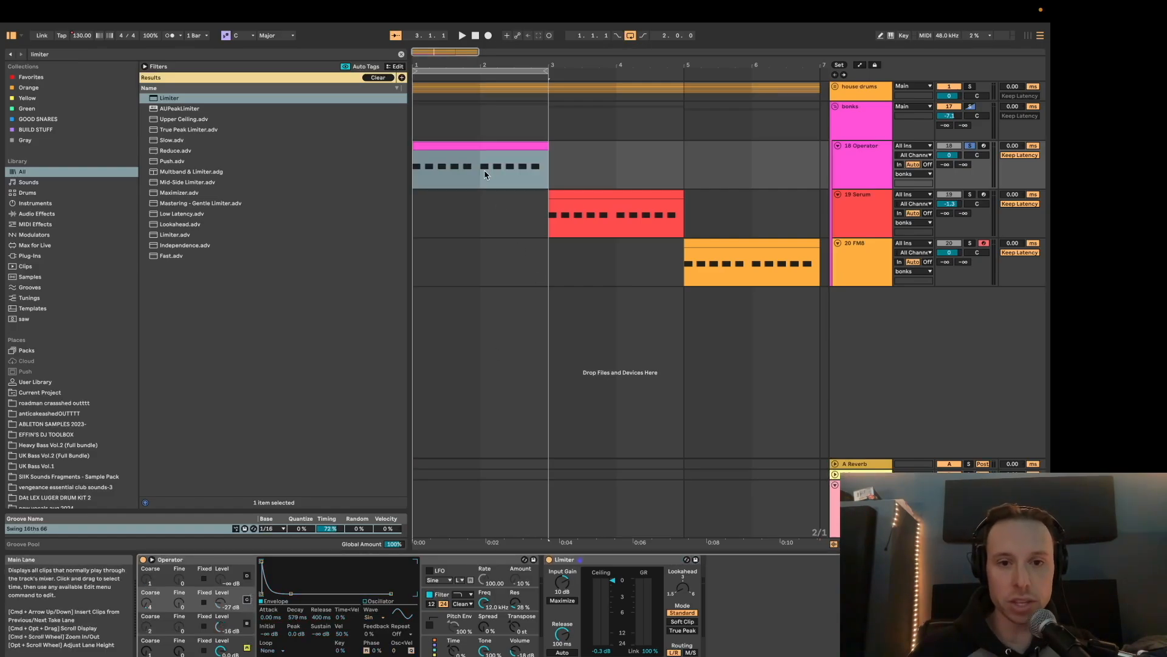
pyautogui.click(502, 184)
pyautogui.press('space')
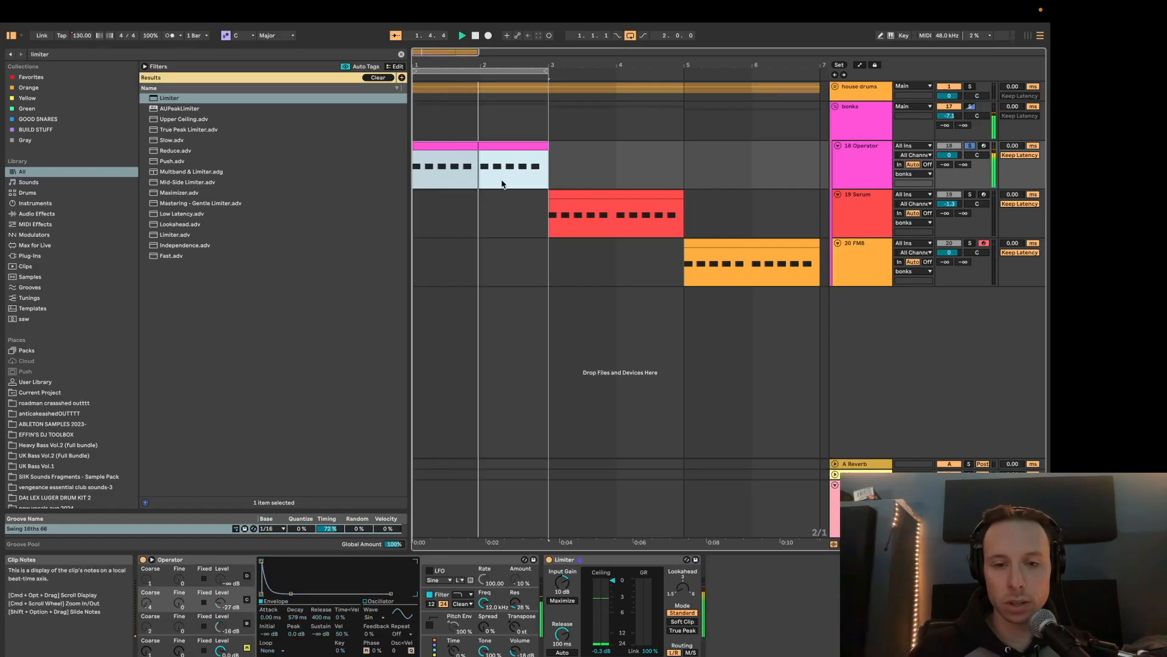
pyautogui.doubleClick(477, 158)
pyautogui.press('space')
pyautogui.hotkey('shift', 'Tab')
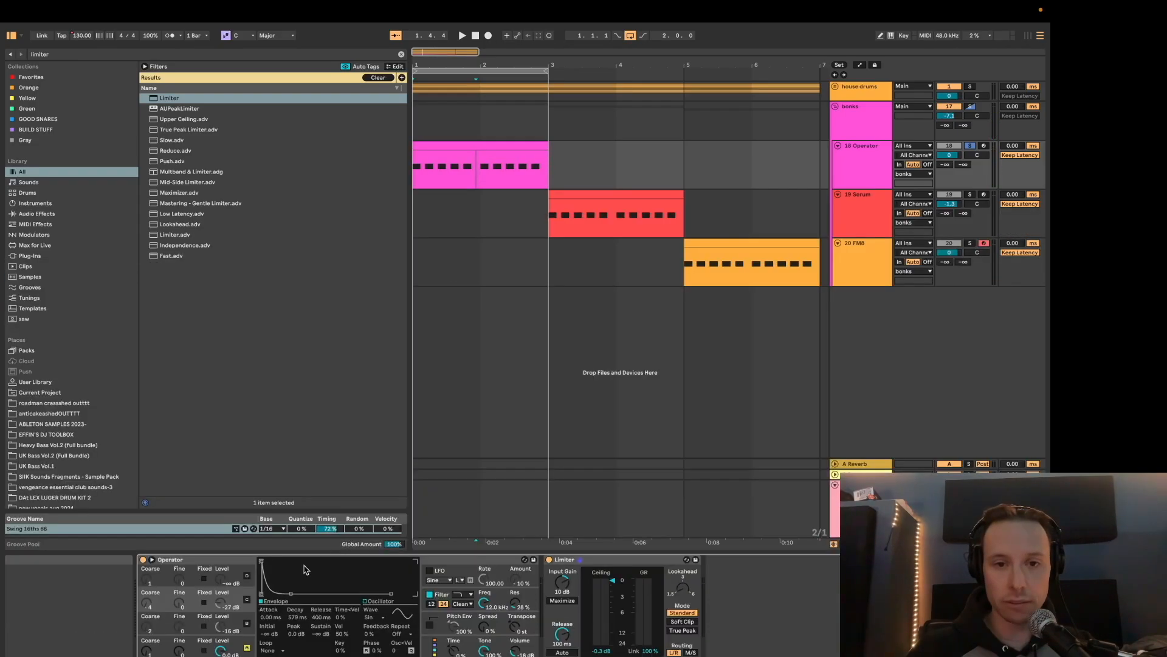
# Step: Turn on oscillator B and compare its envelope with sustain at 0.0 dB and back at -inf dB
pyautogui.click(246, 616)
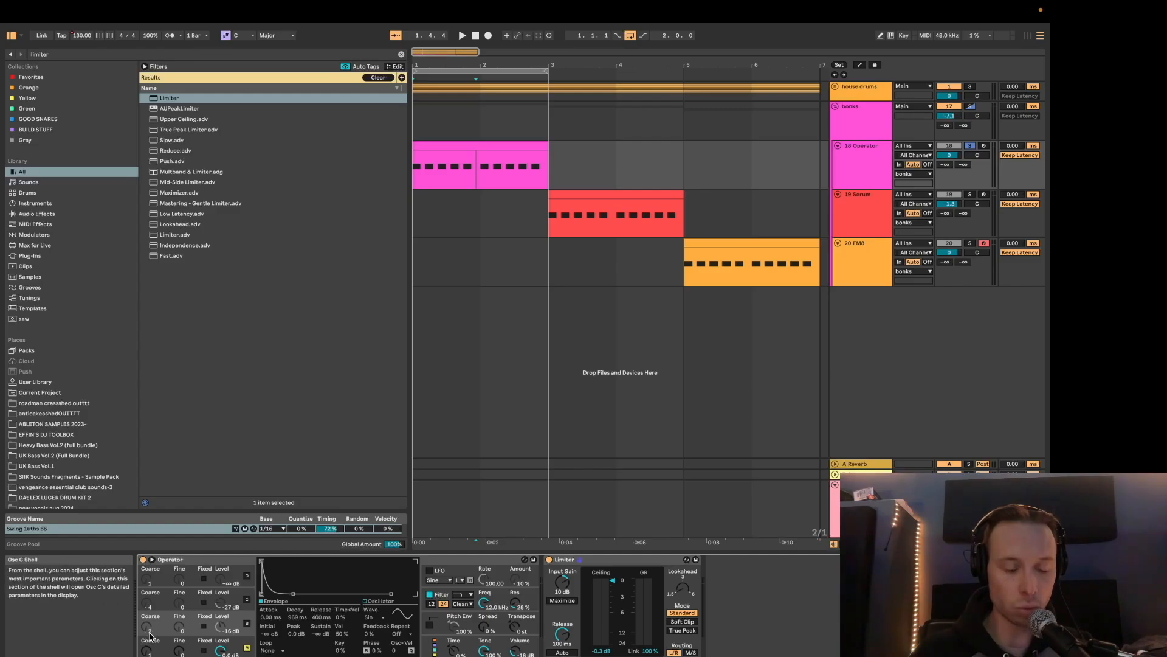
pyautogui.click(247, 624)
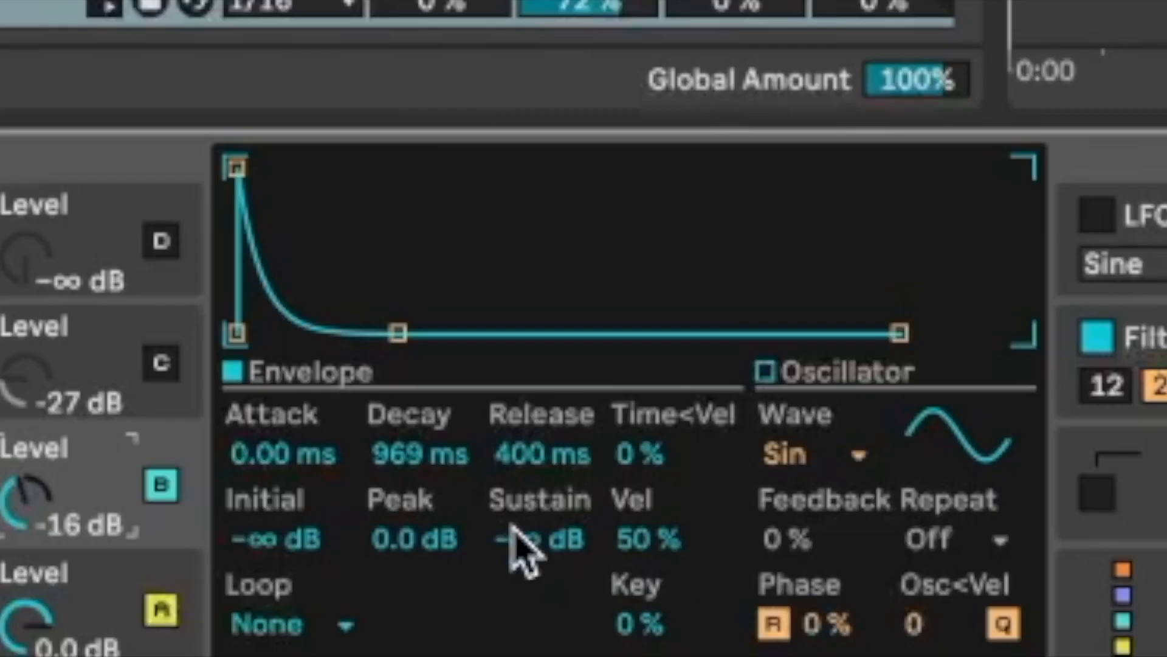
pyautogui.moveTo(768, 570); pyautogui.dragTo(779, 594)
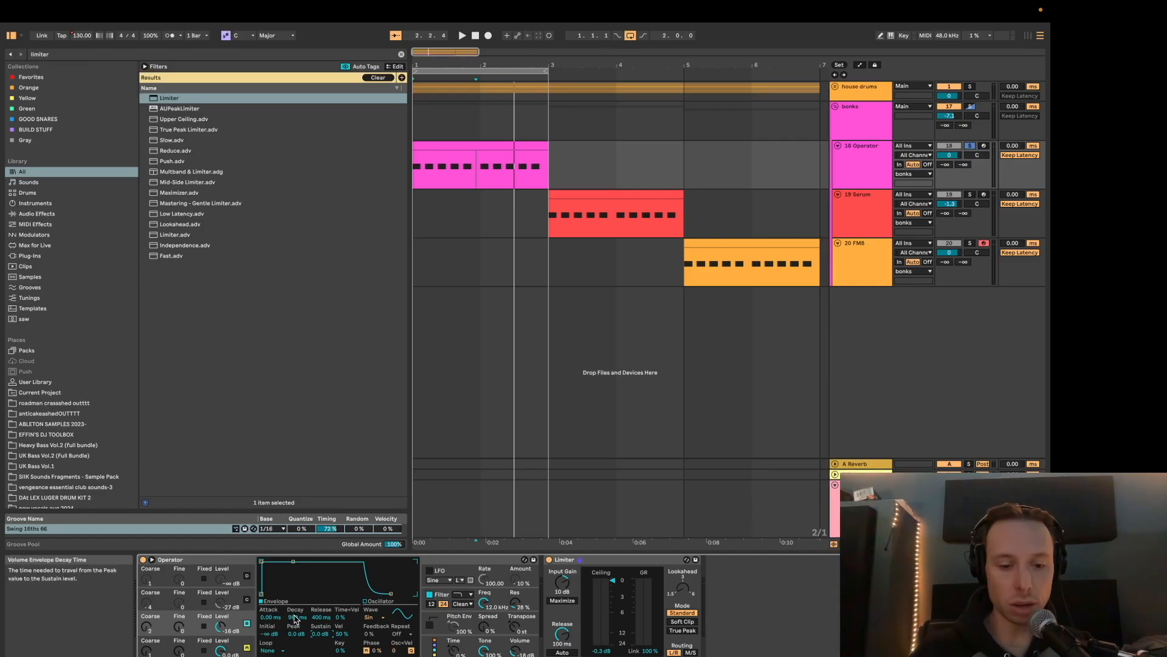
pyautogui.moveTo(321, 633); pyautogui.dragTo(320, 654)
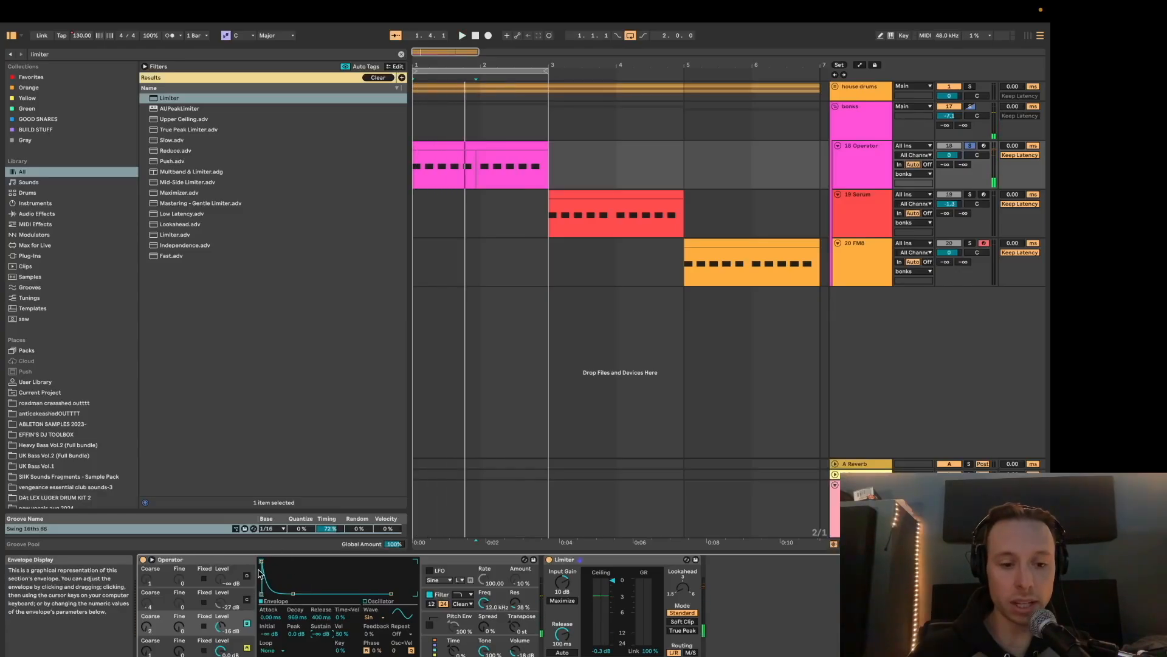
# Step: Turn on oscillator C and compare its envelope with those of oscillators B and A
pyautogui.click(166, 606)
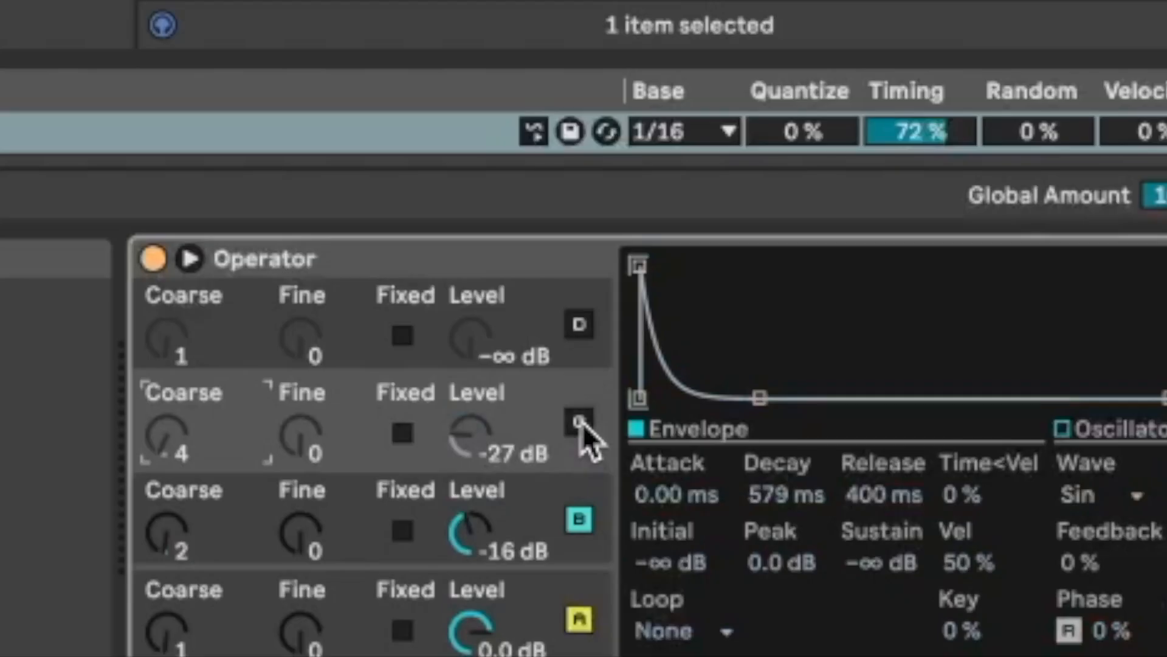
pyautogui.click(247, 599)
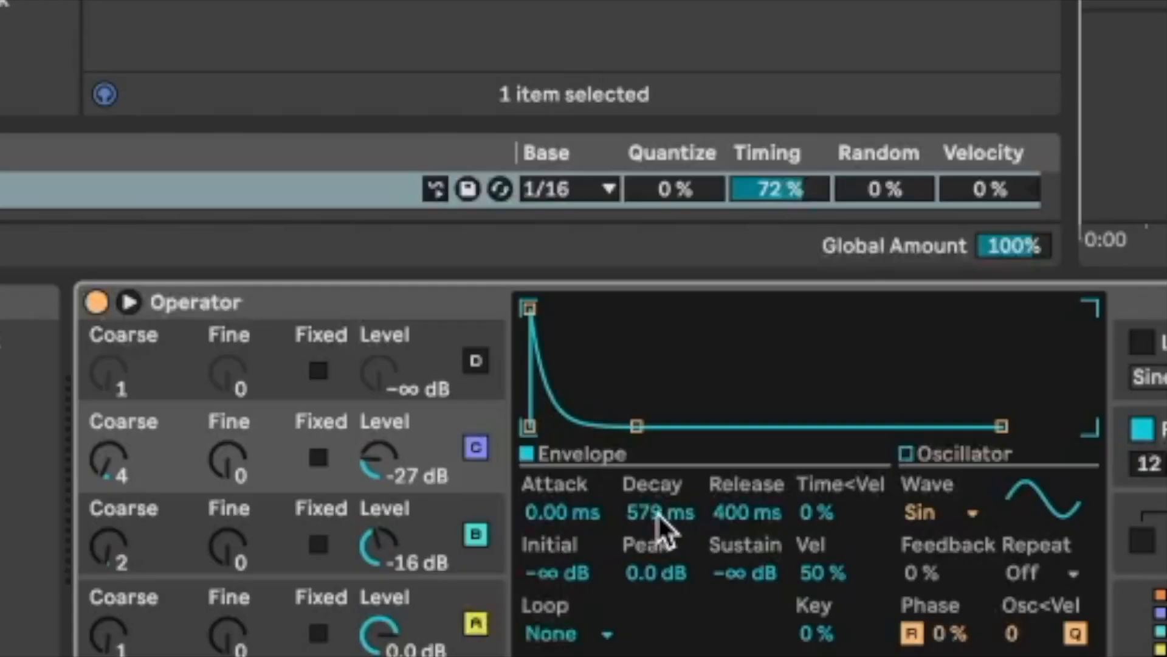
pyautogui.click(488, 512)
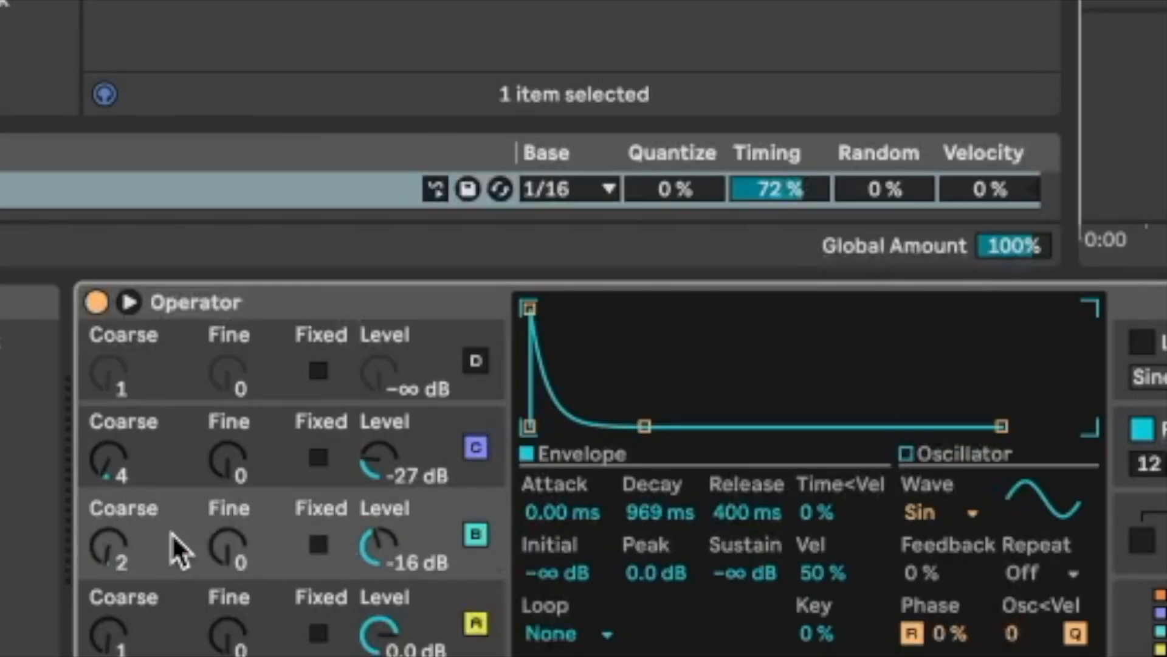
pyautogui.click(489, 602)
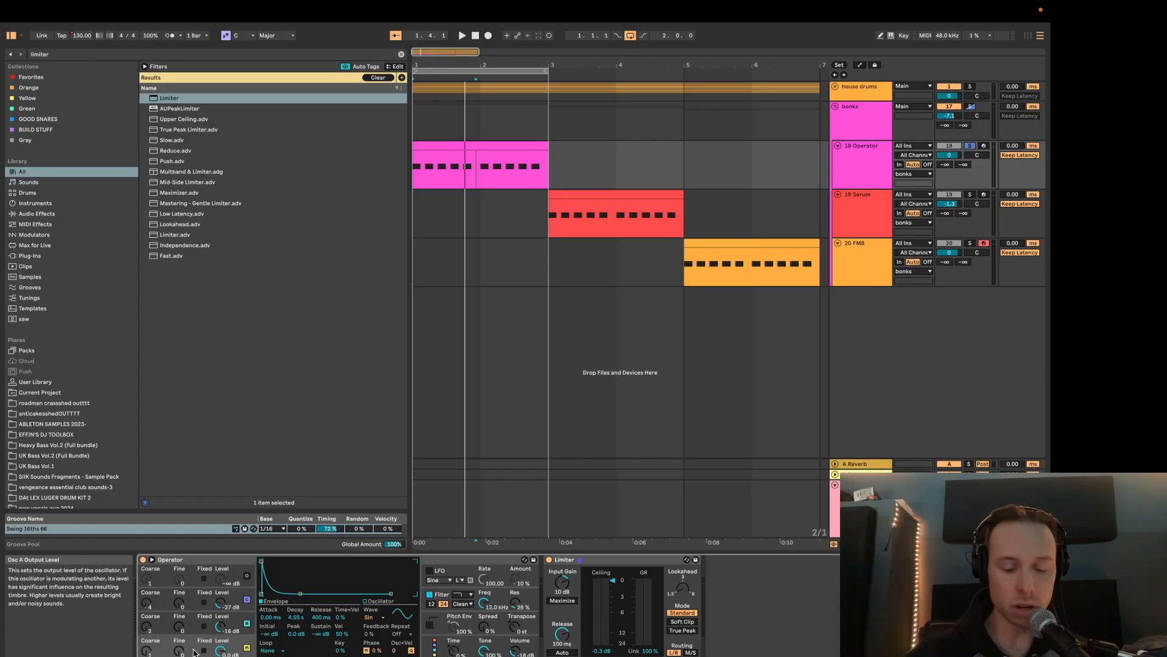
# Step: Audition the Operator clip and switch oscillator C off for comparison
pyautogui.press('space')
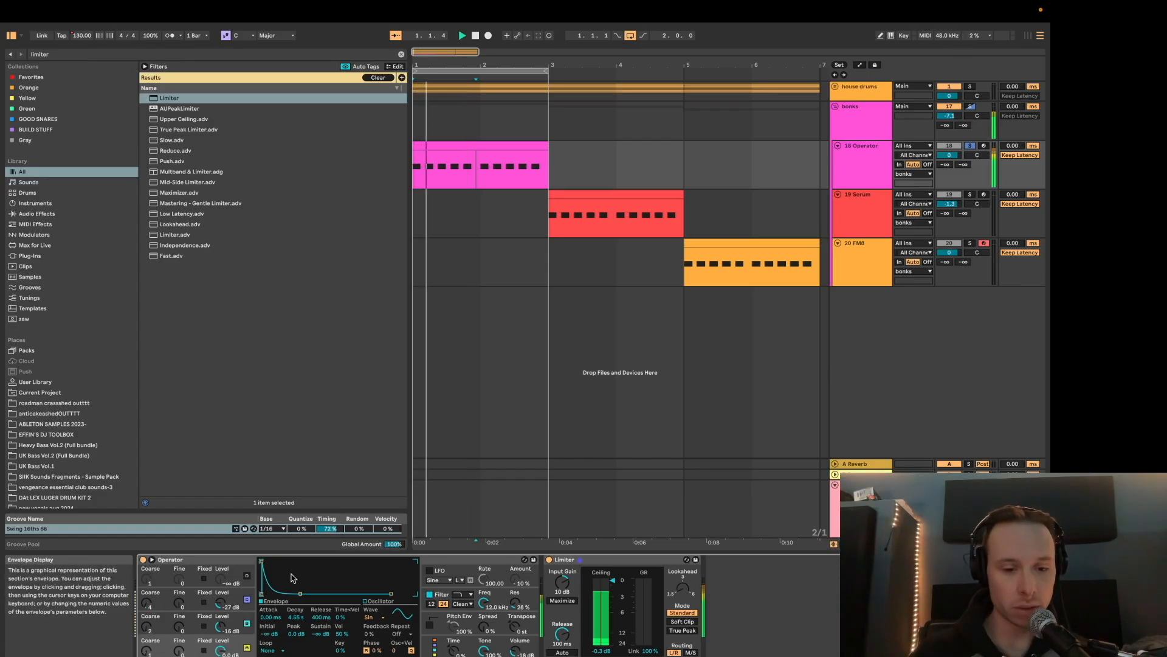
pyautogui.click(248, 597)
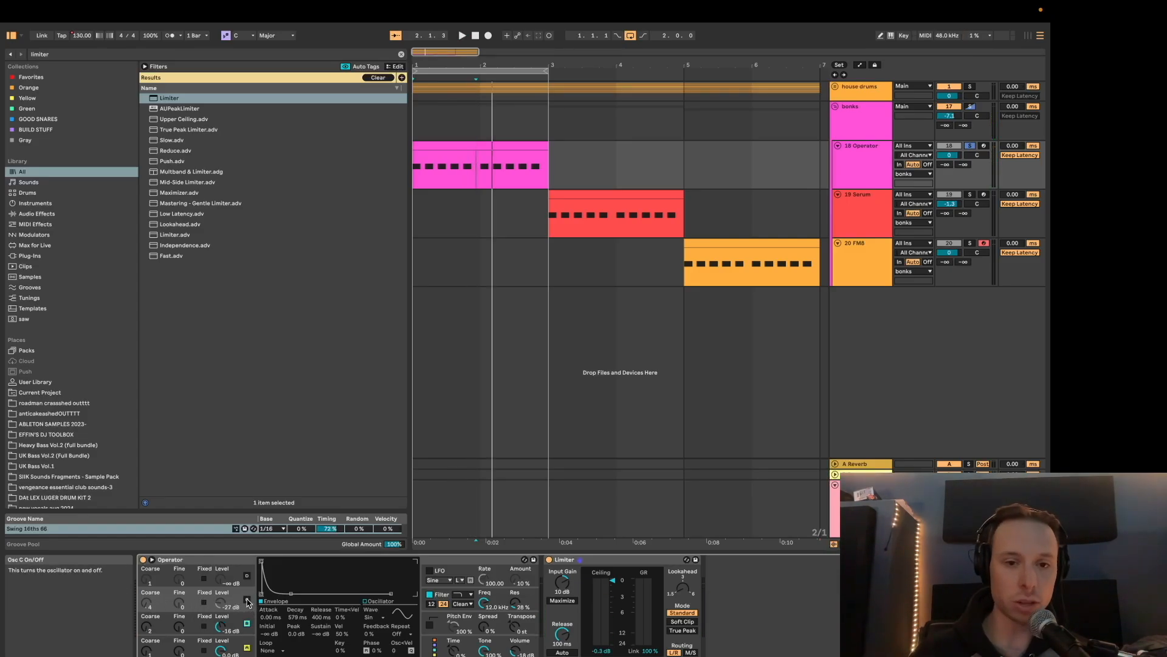
pyautogui.click(192, 560)
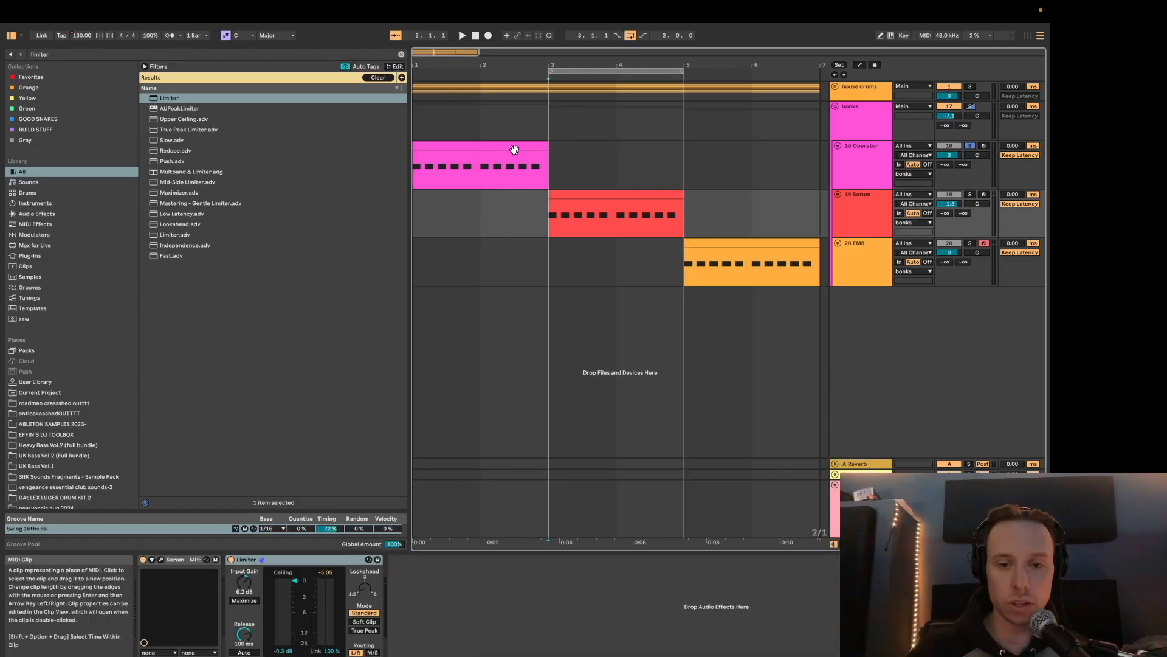
# Step: Solo the 19 Serum track and audition its looped clip
pyautogui.click(174, 562)
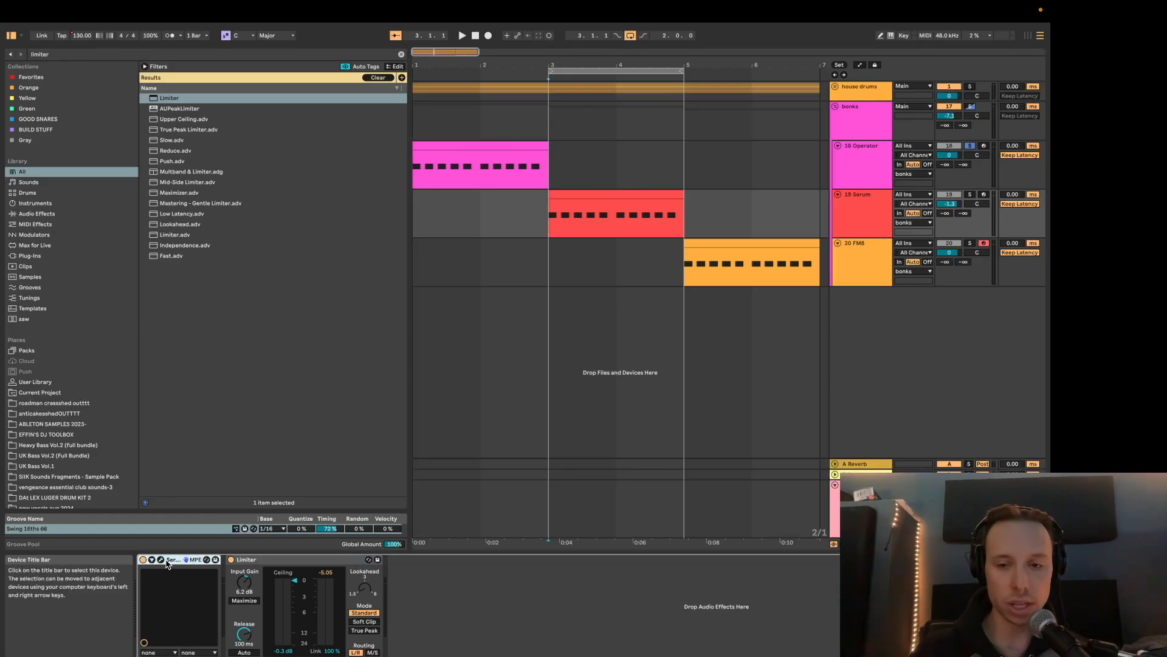
pyautogui.press('s')
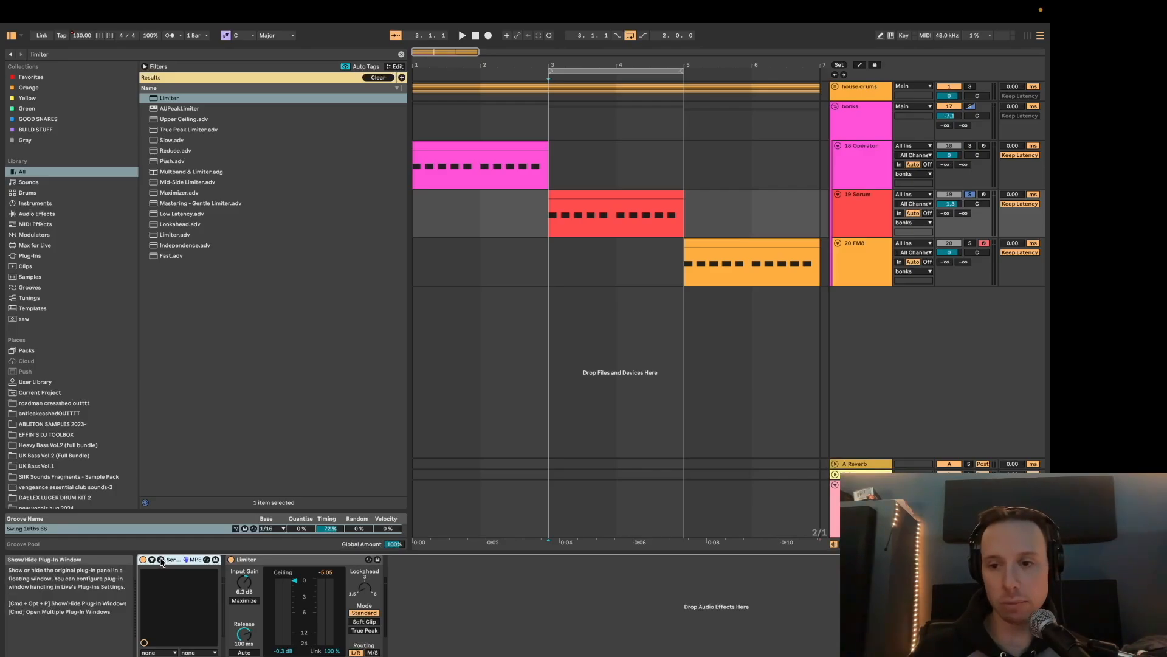
pyautogui.press('space')
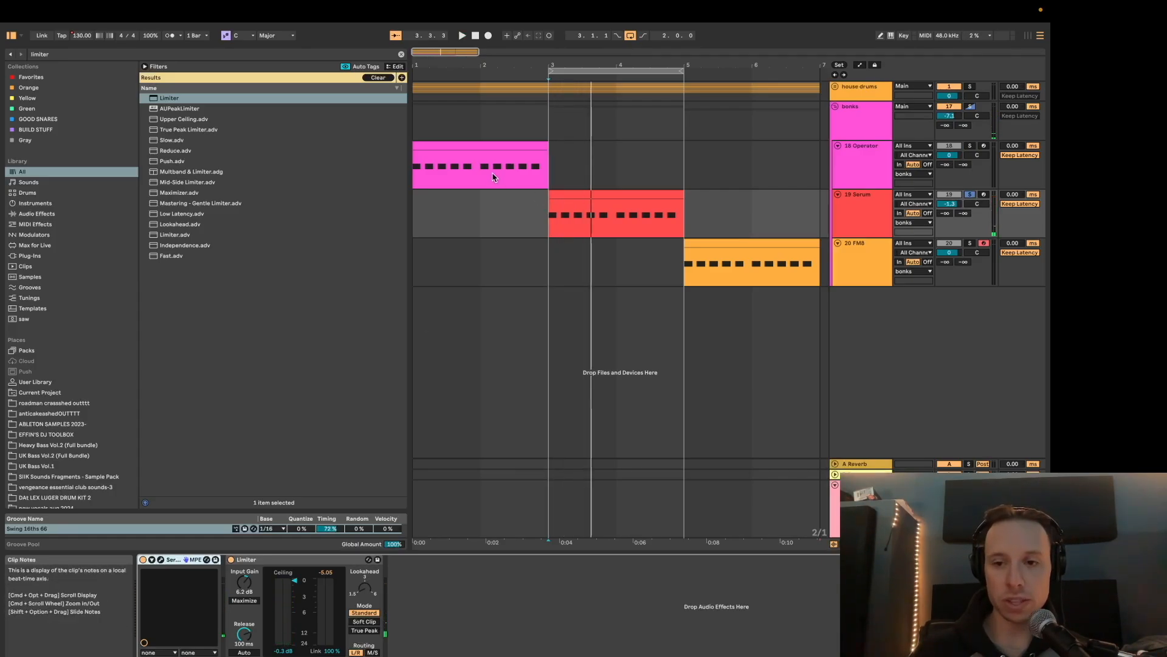
pyautogui.press('space')
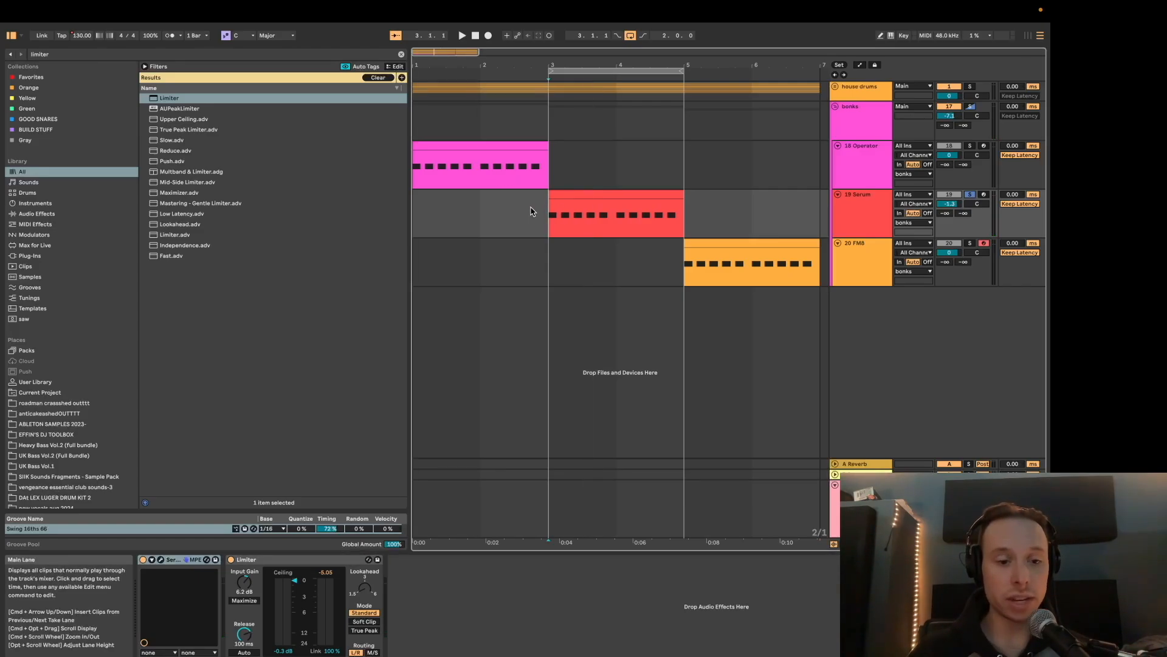
# Step: Open Serum's plug-in window, examine oscillator A's FM (From B) warp amount, and audition the patch
pyautogui.click(174, 565)
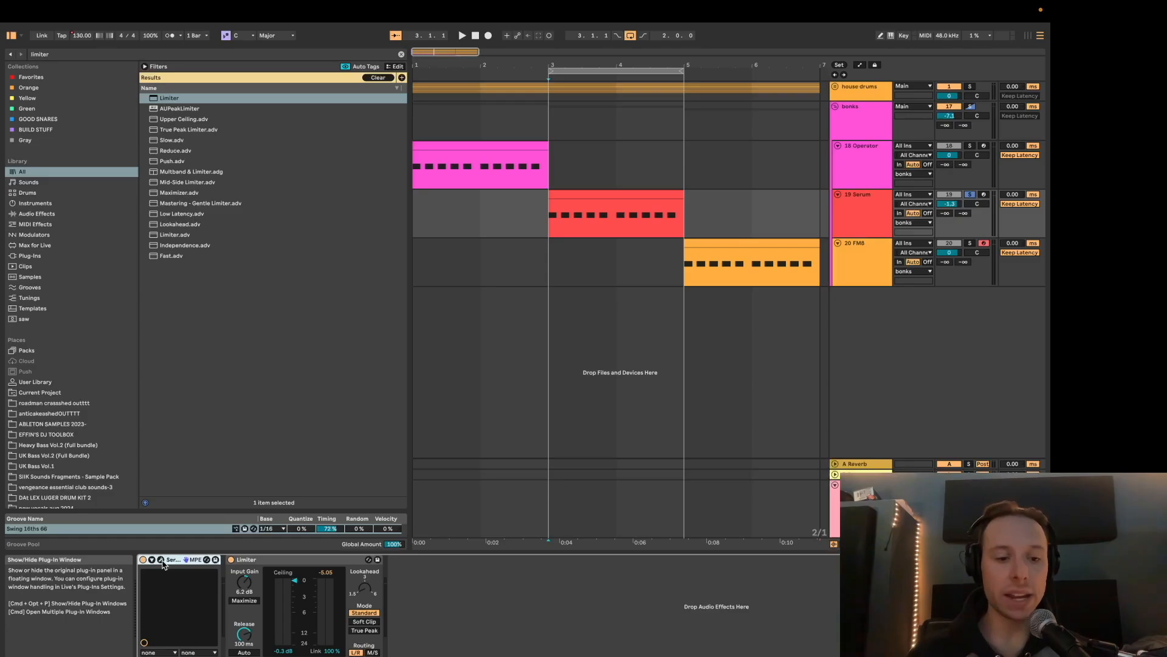
pyautogui.click(162, 560)
pyautogui.moveTo(544, 95); pyautogui.dragTo(641, 107)
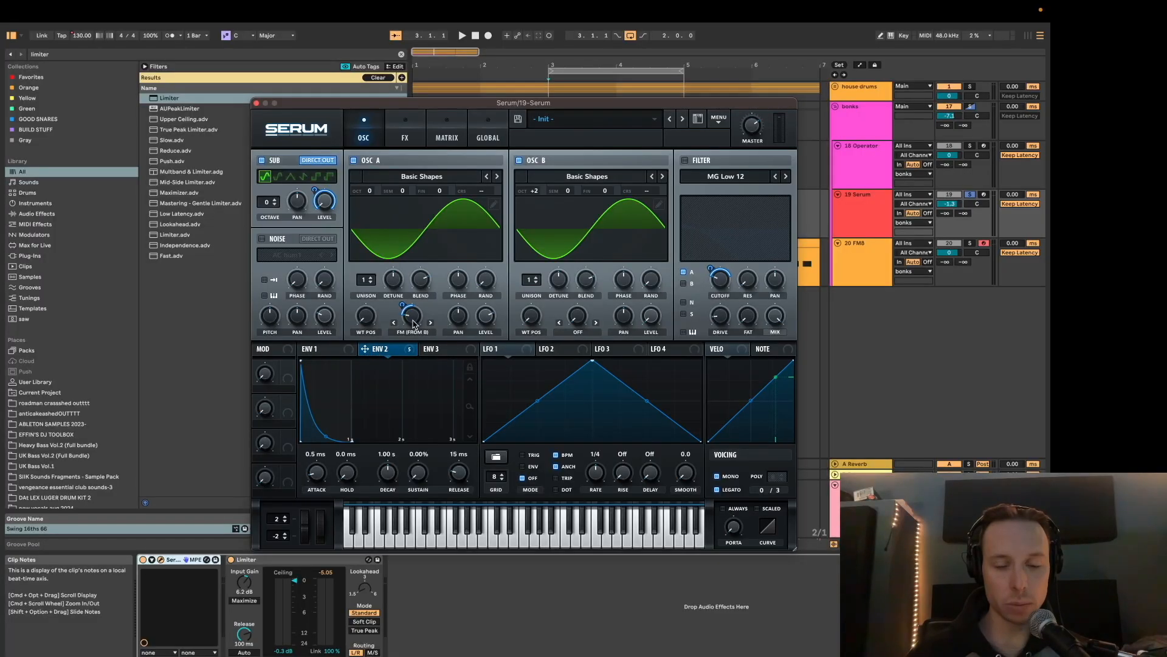
pyautogui.moveTo(413, 320)
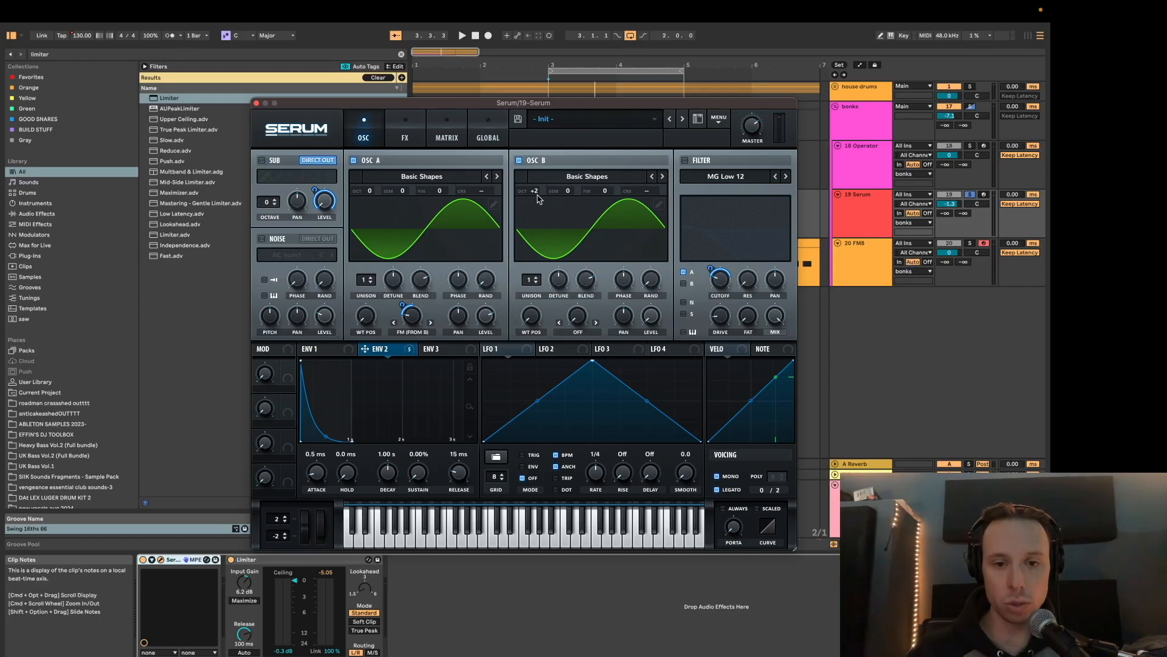
pyautogui.moveTo(412, 310)
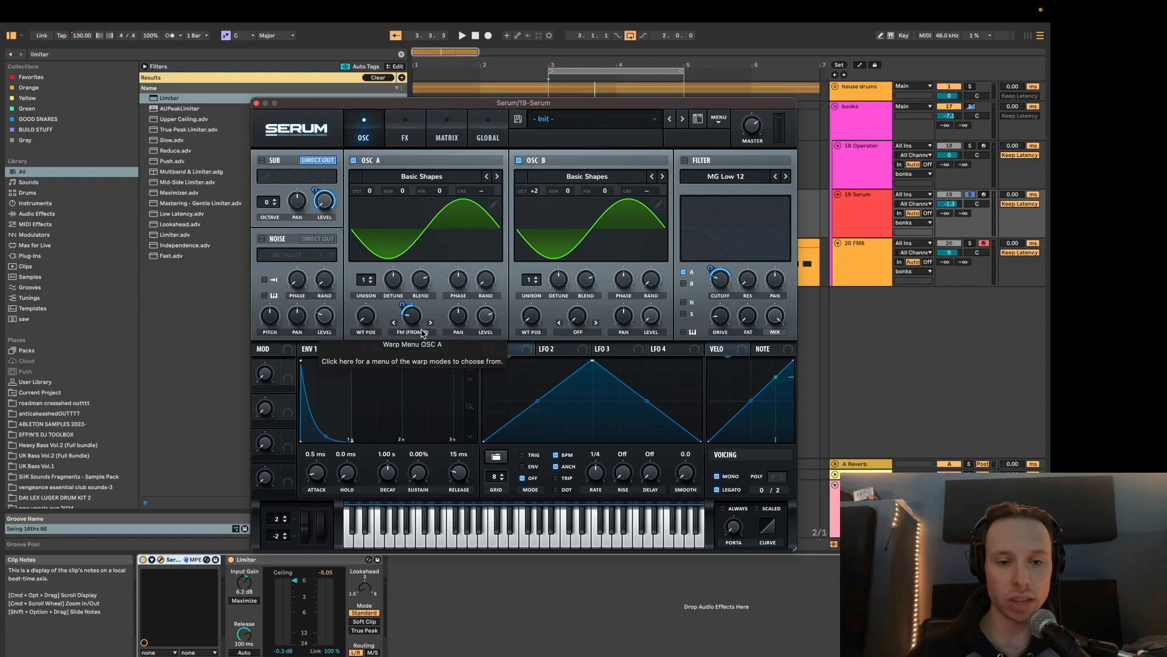
pyautogui.press('space')
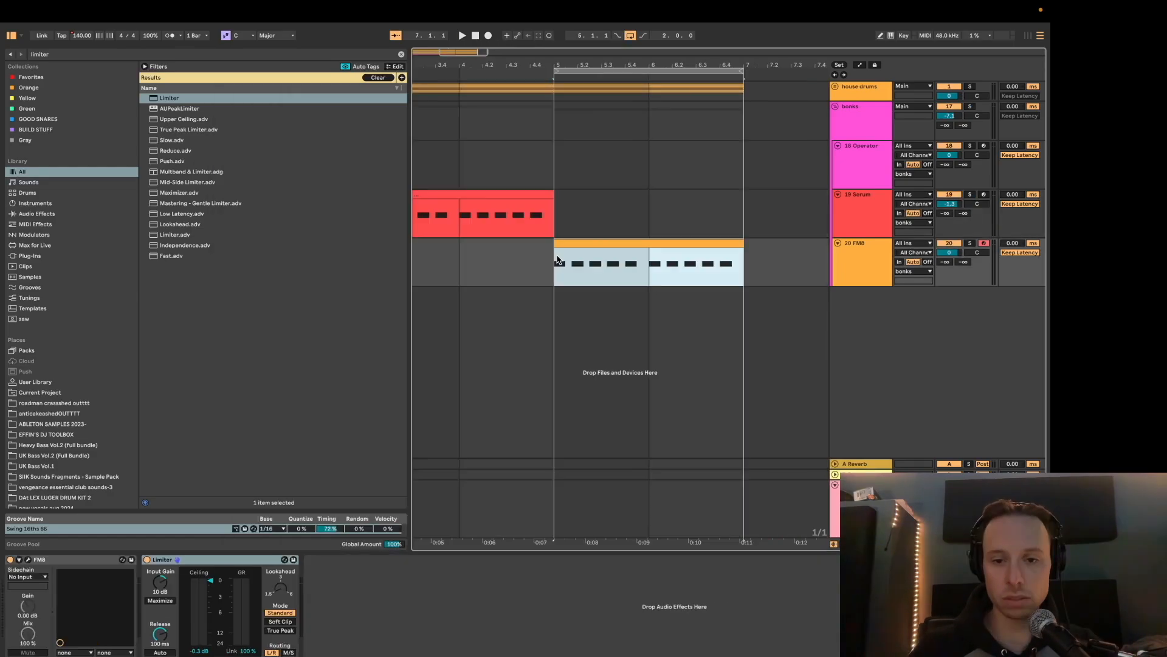
# Step: Audition the looped clip on the 20 FM8 track
pyautogui.click(550, 264)
pyautogui.click(550, 264)
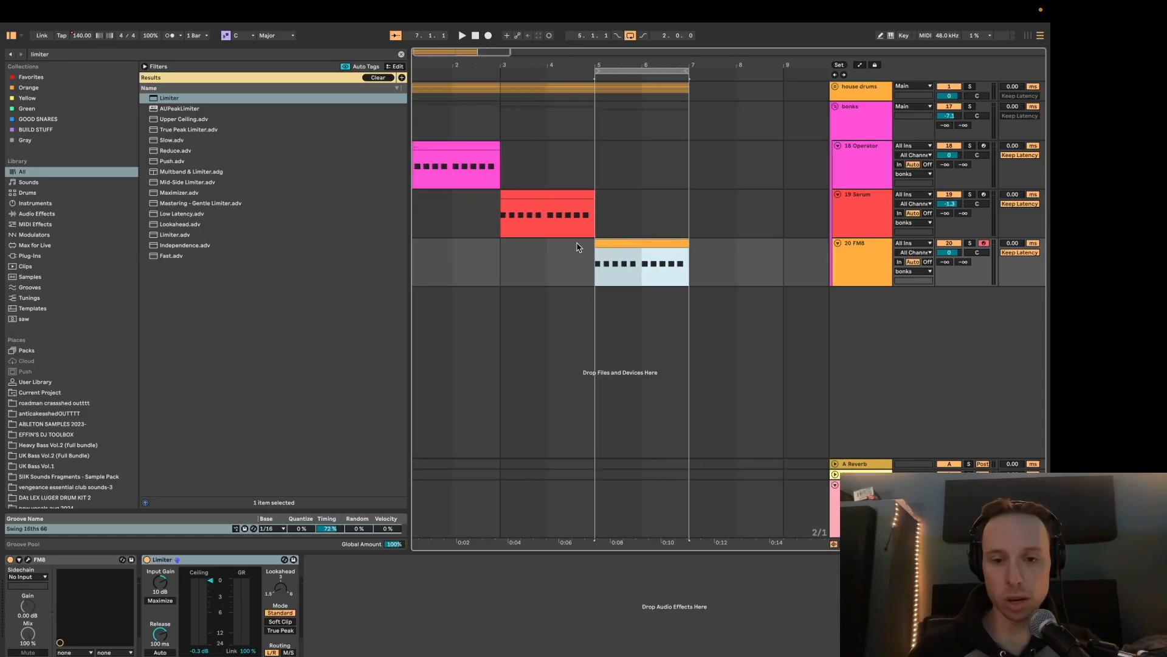
pyautogui.press('space')
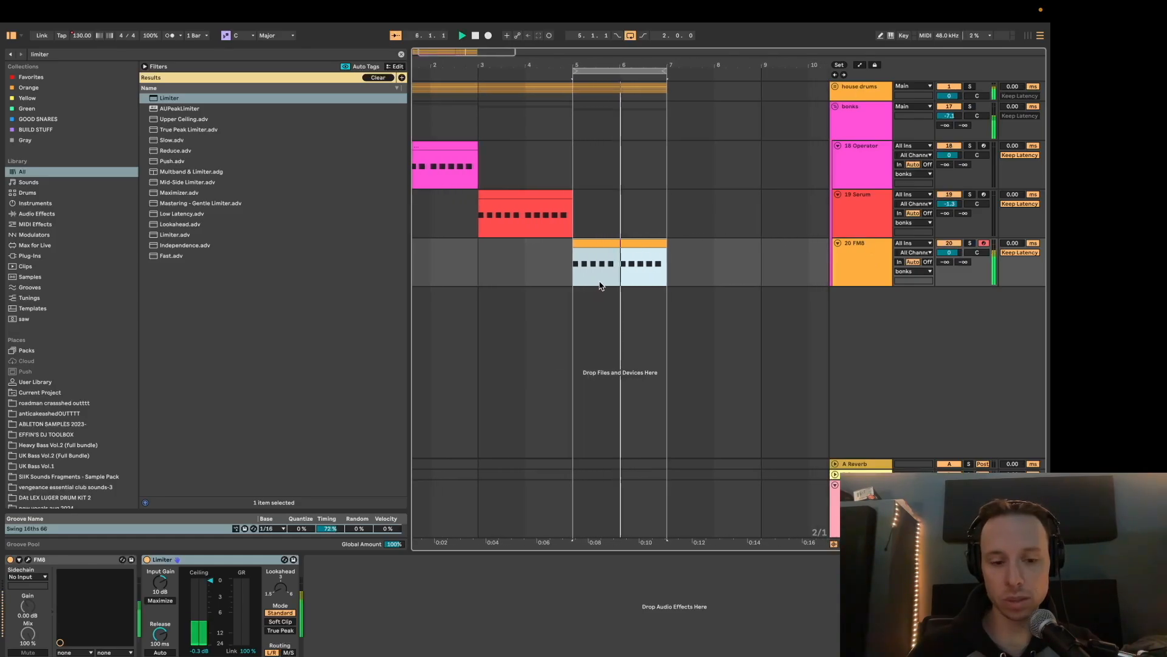
pyautogui.press('space')
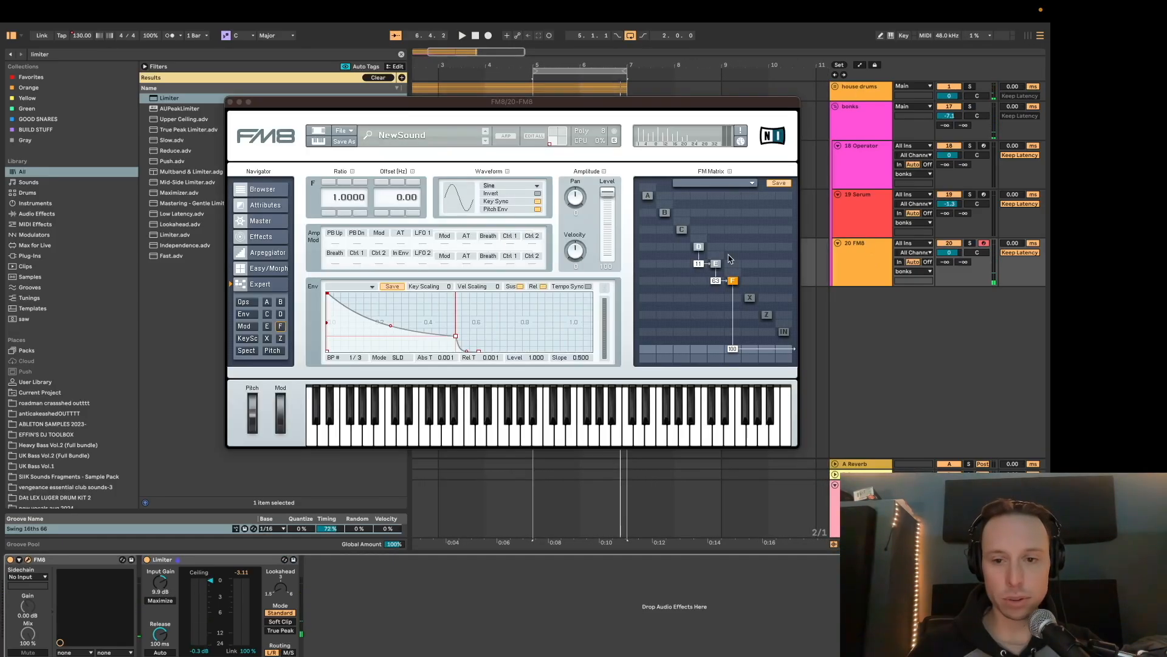
# Step: Inspect the ratio, level and envelope settings of operators F, E and D in FM8's FM Matrix
pyautogui.click(732, 283)
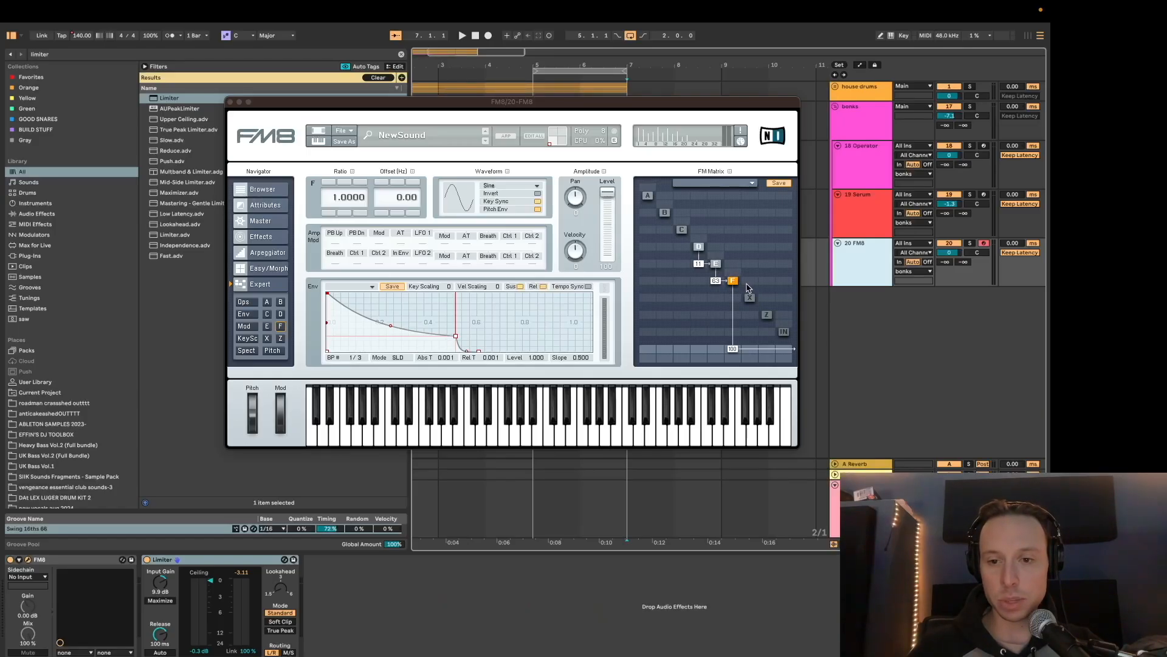
pyautogui.click(734, 281)
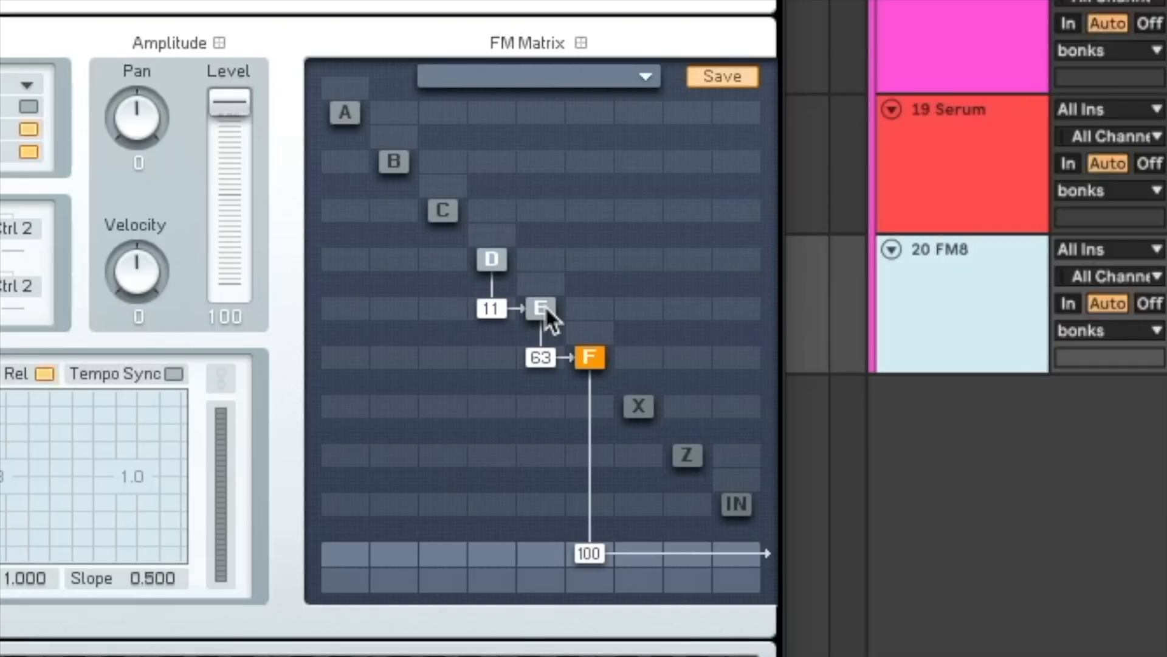
pyautogui.click(545, 305)
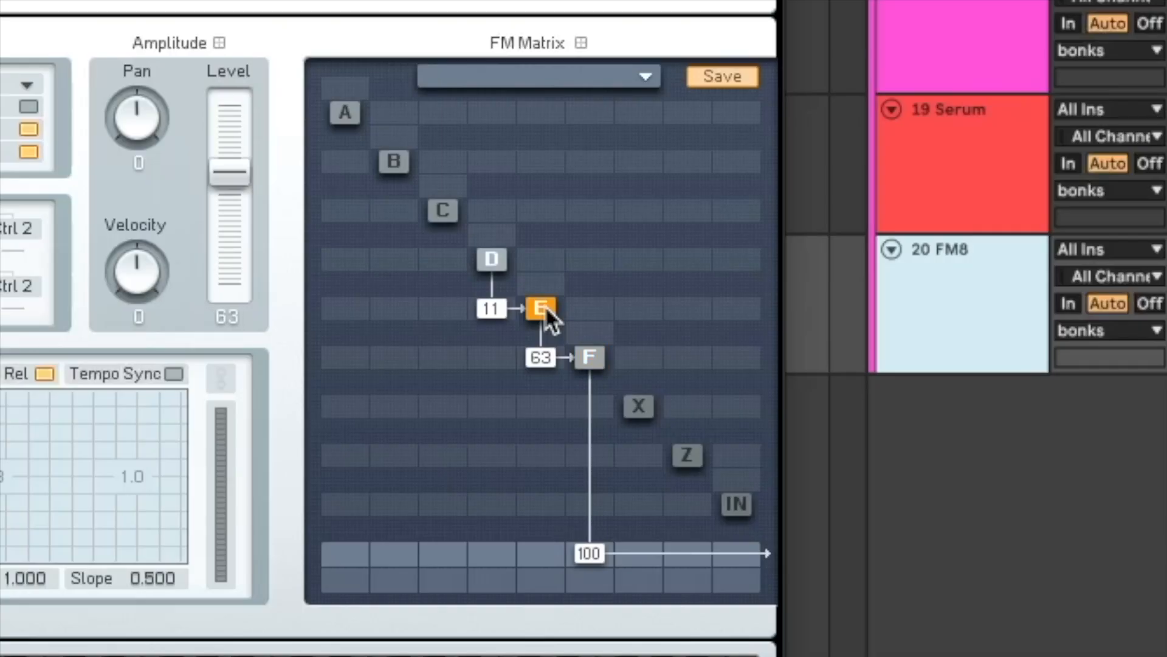
pyautogui.click(499, 262)
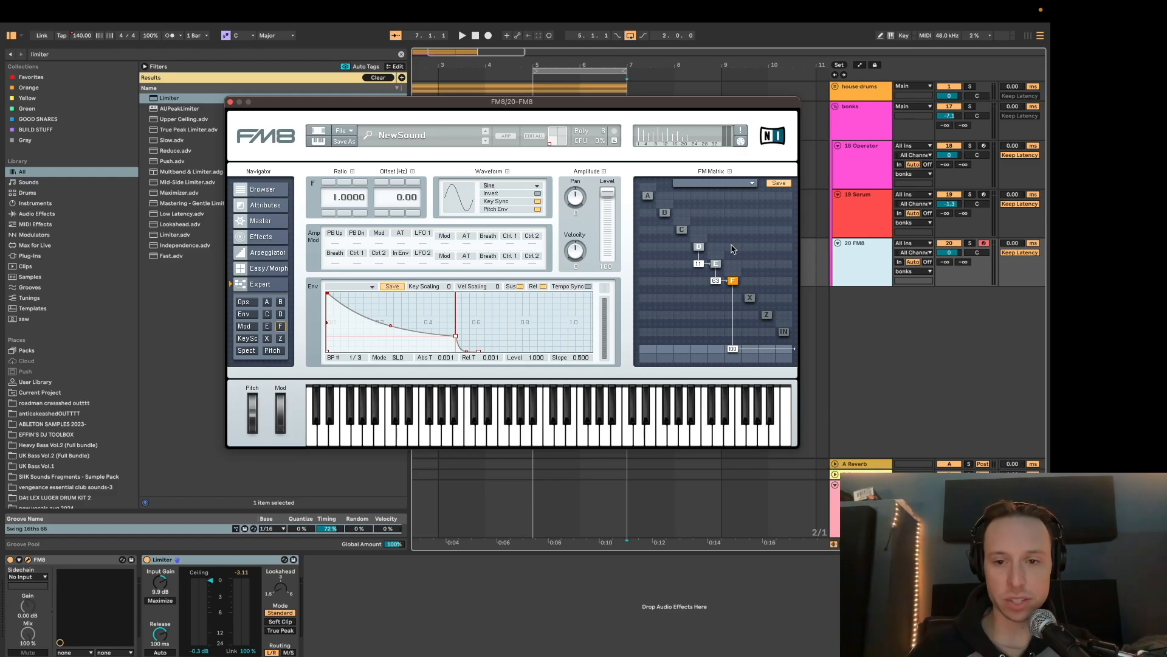
pyautogui.click(716, 263)
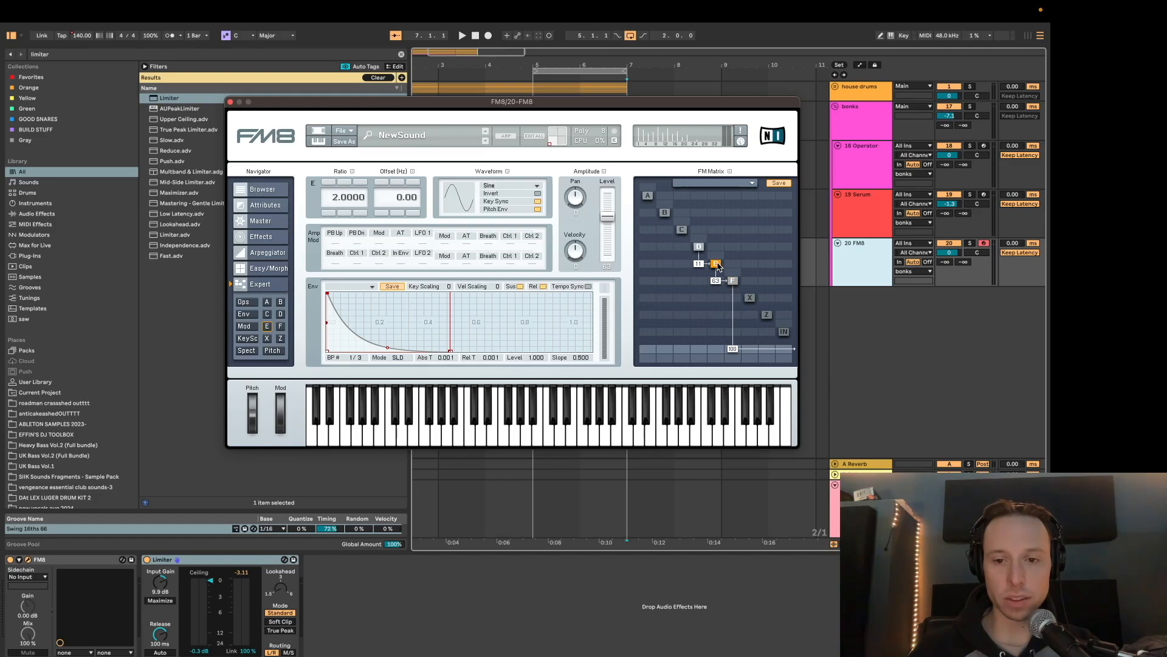
pyautogui.click(699, 247)
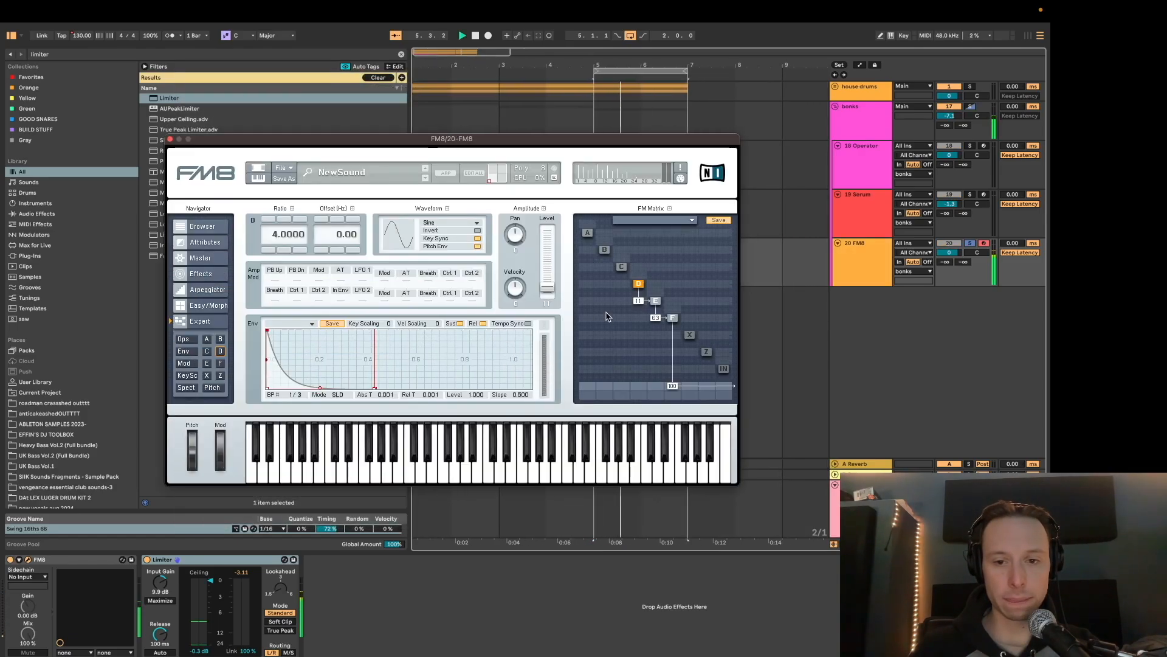
# Step: Compare the envelope of carrier F with those of modulators E and D, alternating between the two modulators
pyautogui.click(655, 300)
pyautogui.click(673, 319)
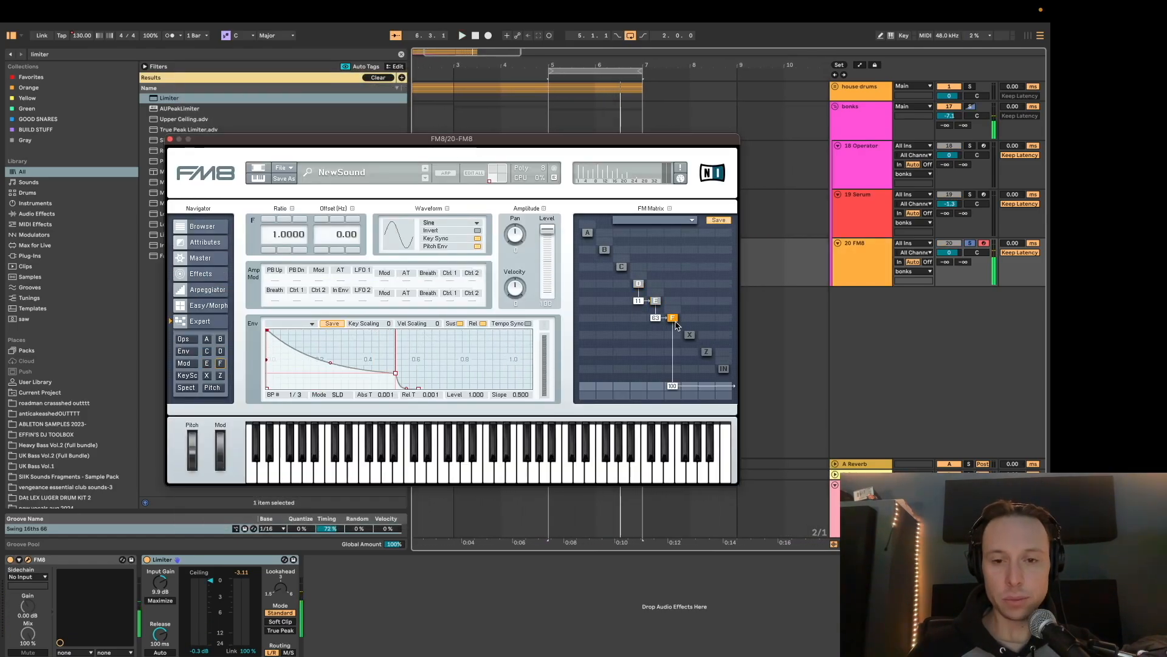
pyautogui.click(655, 300)
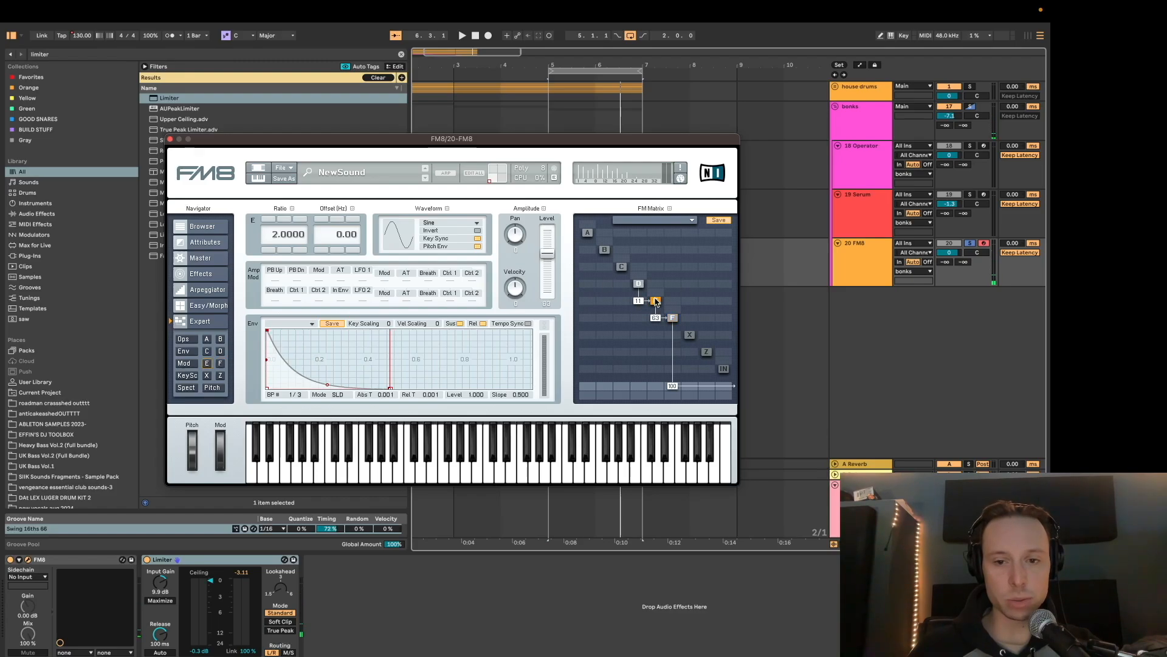
pyautogui.click(638, 284)
pyautogui.click(656, 300)
pyautogui.click(638, 284)
pyautogui.click(656, 301)
pyautogui.click(638, 284)
pyautogui.click(656, 301)
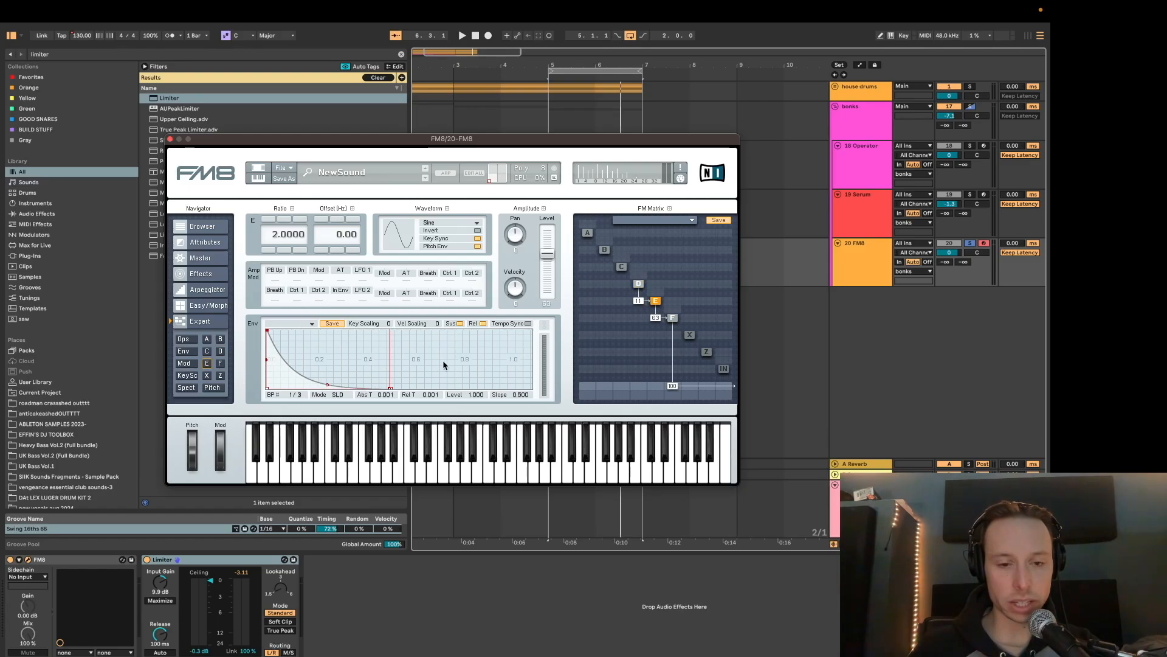
# Step: Play the looped FM8 clip and adjust the envelope of modulator D
pyautogui.press('space')
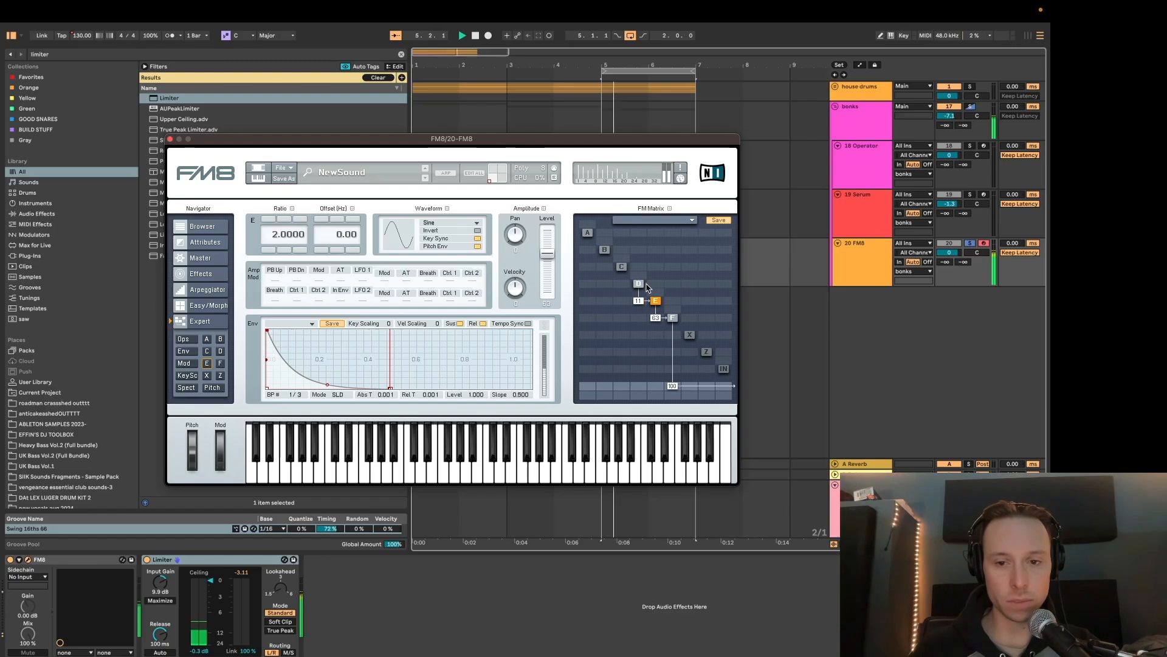
pyautogui.click(638, 284)
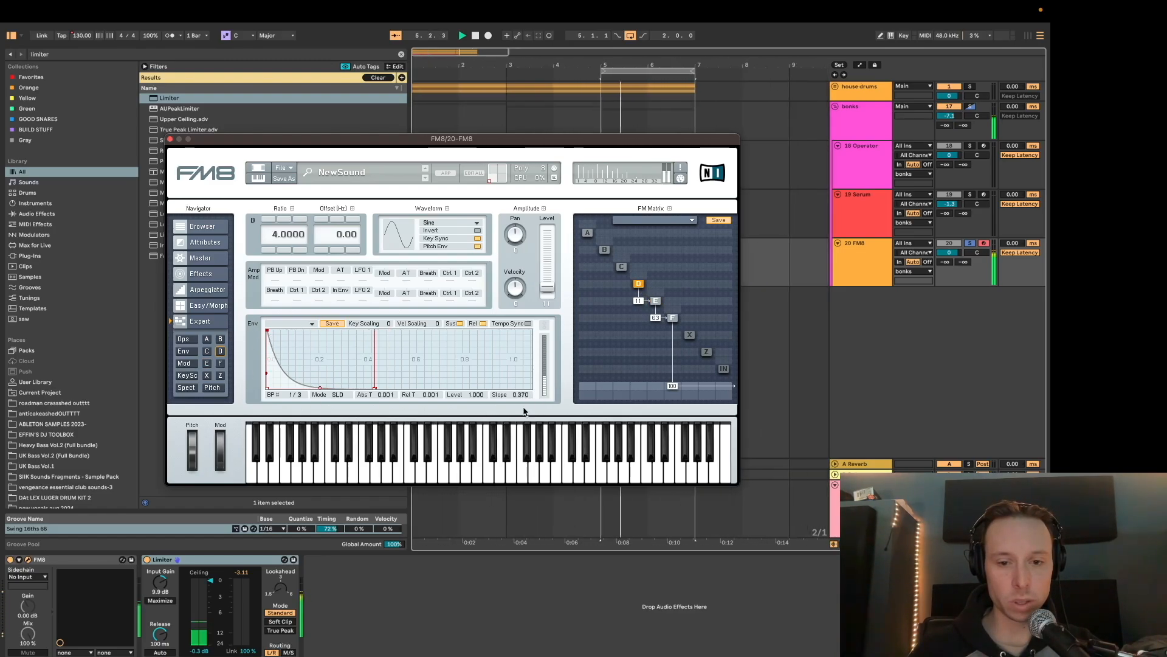
pyautogui.moveTo(523, 395); pyautogui.dragTo(538, 324)
# Step: Shorten the envelope of modulator E by moving its decay breakpoint to an absolute time of about 0.41
pyautogui.click(655, 301)
pyautogui.moveTo(392, 388); pyautogui.dragTo(363, 413)
pyautogui.moveTo(363, 458)
pyautogui.mouseDown()
pyautogui.moveTo(341, 456)
pyautogui.moveTo(366, 456)
pyautogui.mouseUp()
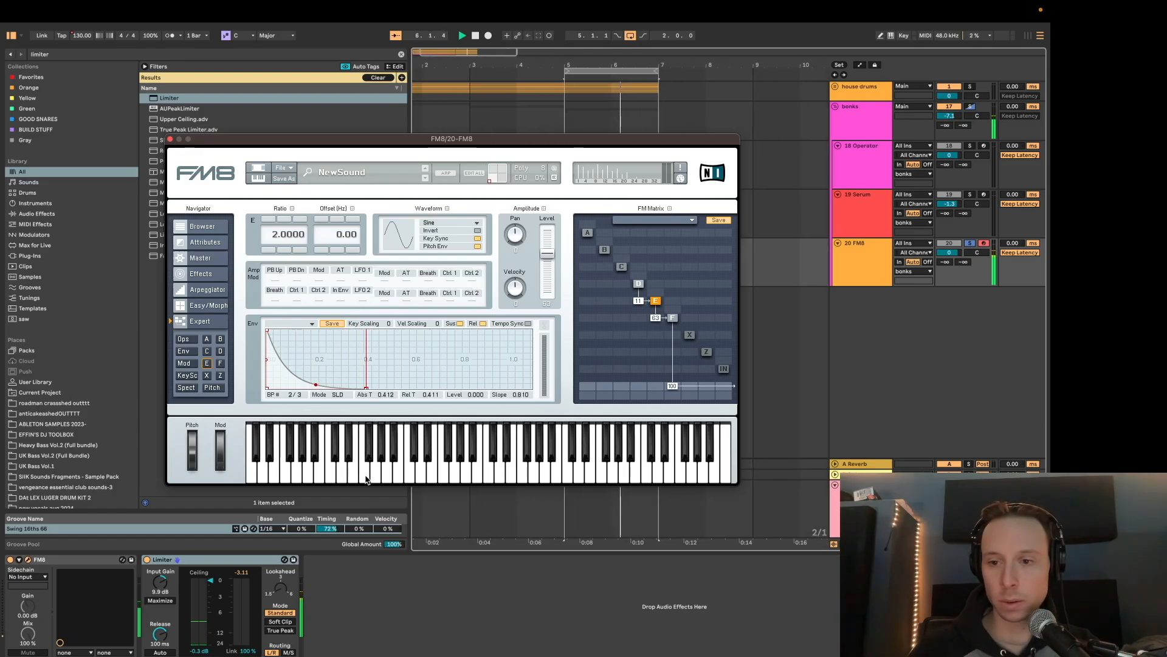
# Step: Close FM8's plug-in window, stop playback and fold the bonks group track
pyautogui.click(171, 139)
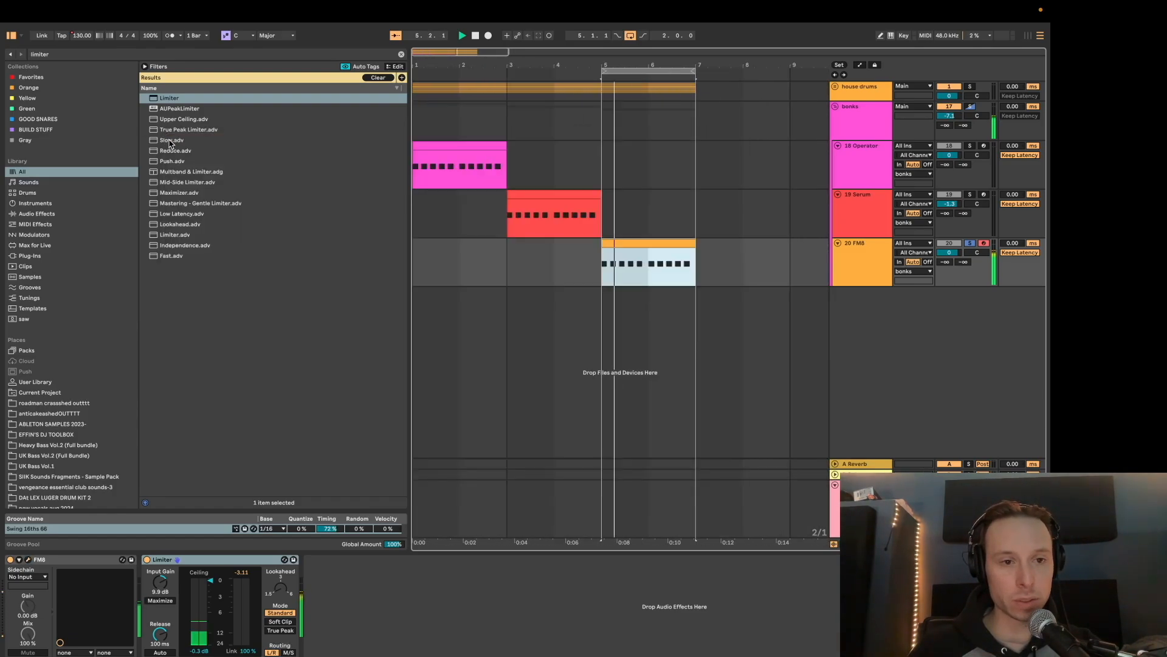
pyautogui.press('s')
pyautogui.scroll(-5, 594, 253)
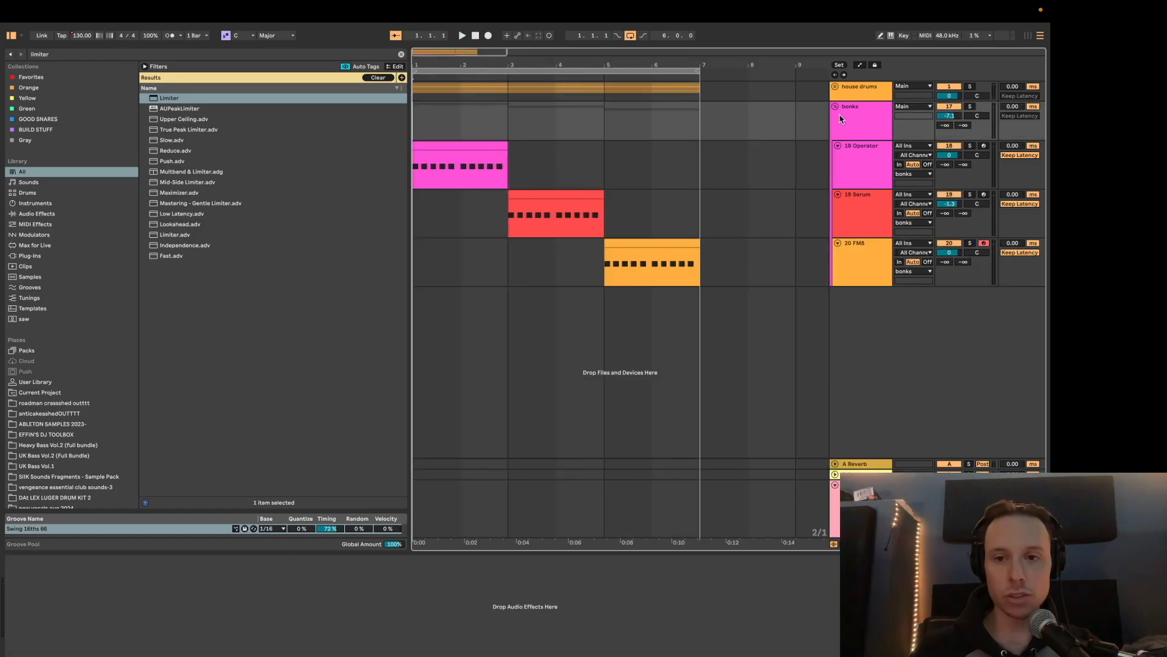
pyautogui.click(843, 116)
pyautogui.press('u')
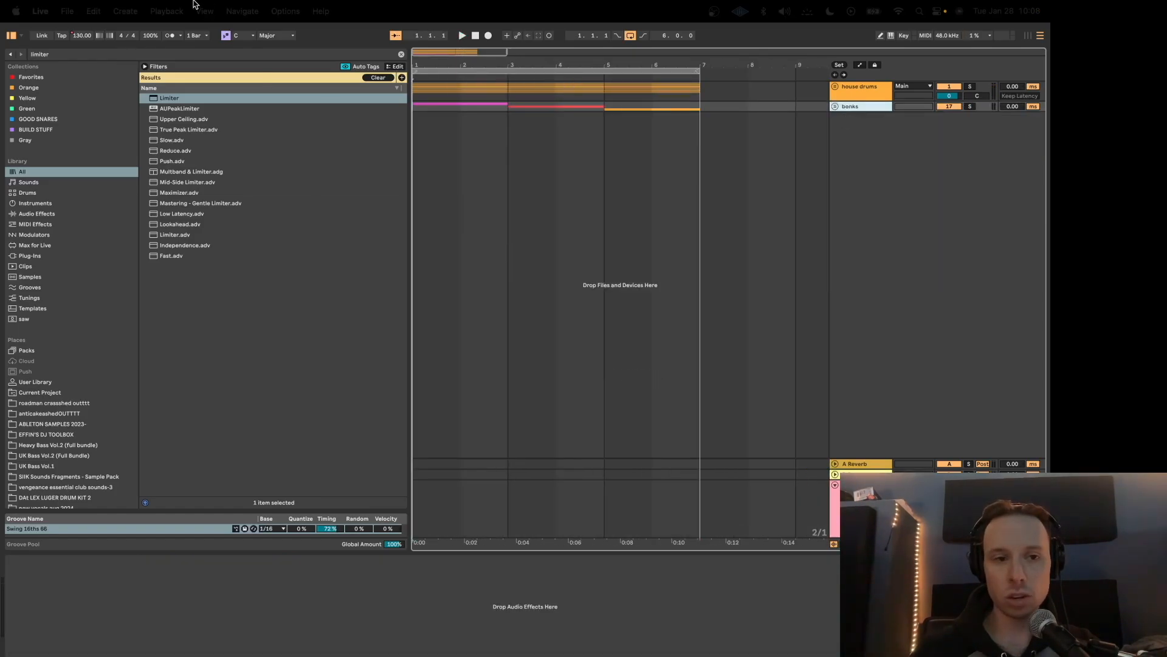
# Step: Open the project set that contains the bonk 1 bass group
pyautogui.click(63, 7)
pyautogui.click(64, 7)
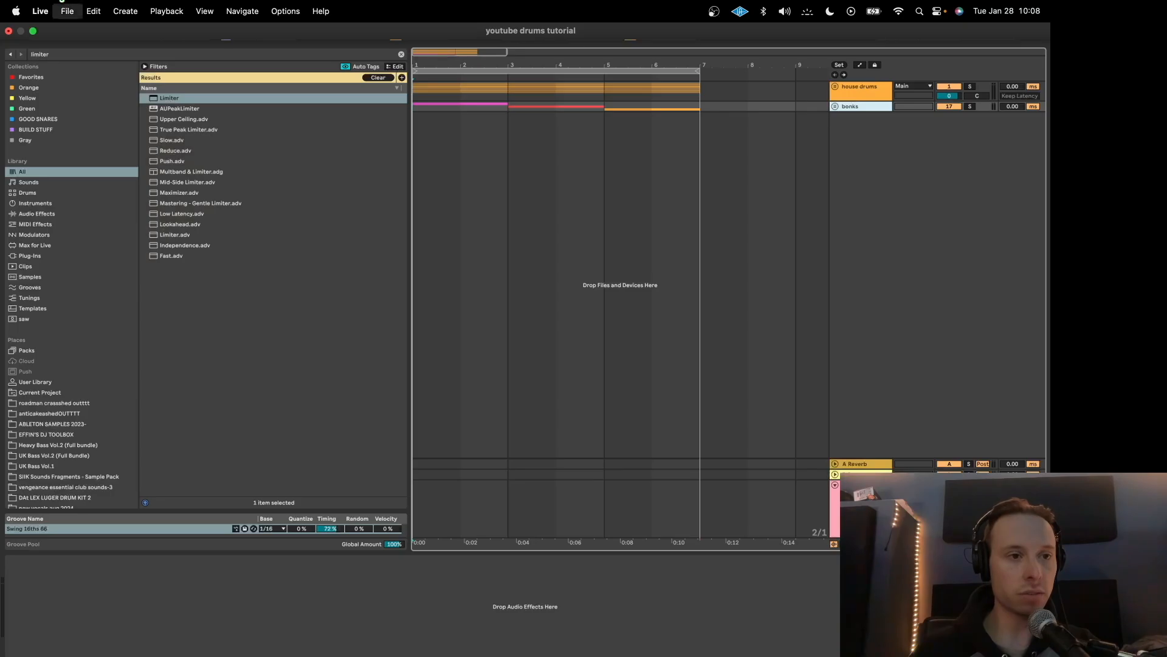
pyautogui.click(65, 7)
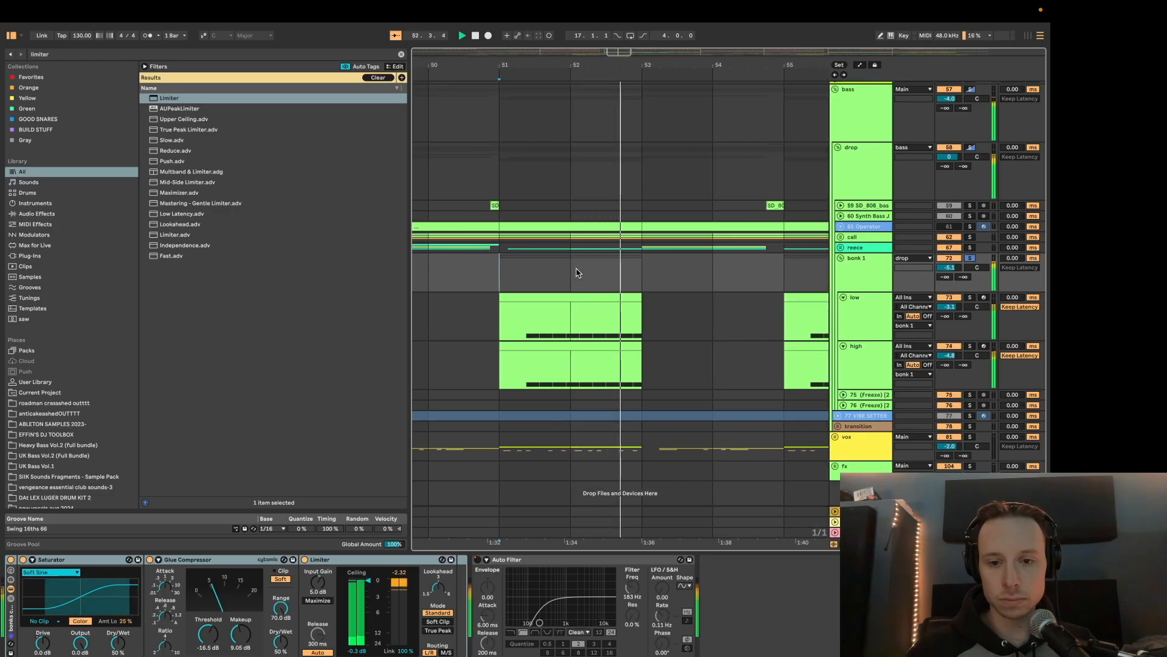
# Step: Stop playback and examine the clips and devices of the low and high tracks in the bonk 1 group
pyautogui.click(846, 295)
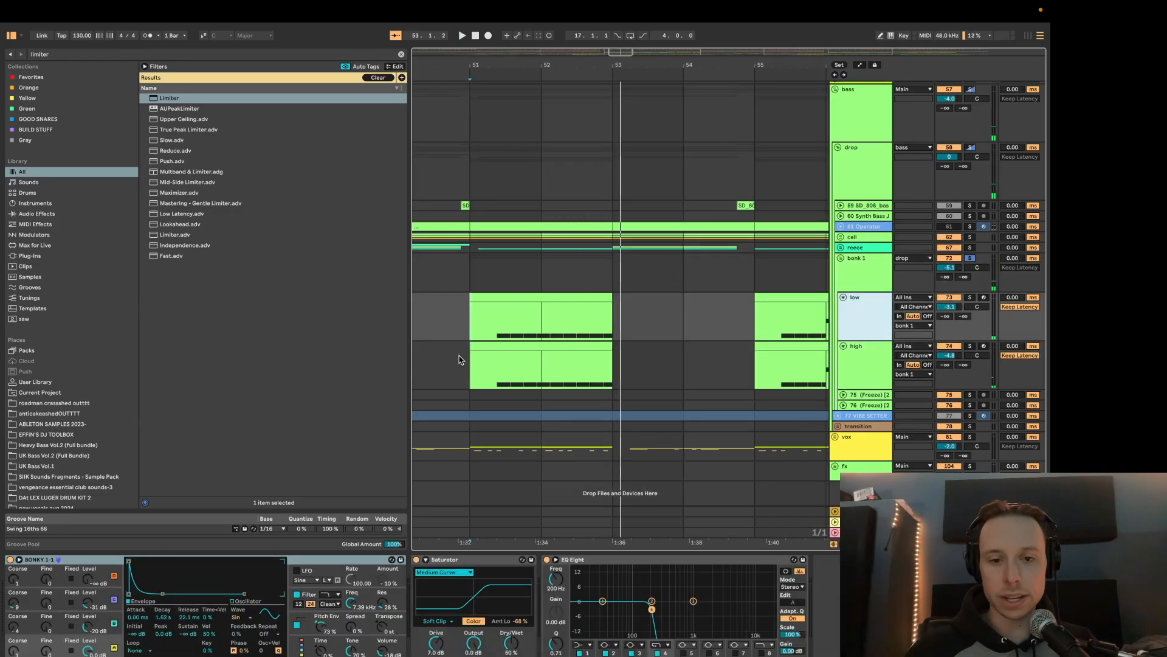
pyautogui.hscroll(-3, 510, 348)
pyautogui.scroll(3, 511, 347)
pyautogui.hscroll(3, 511, 346)
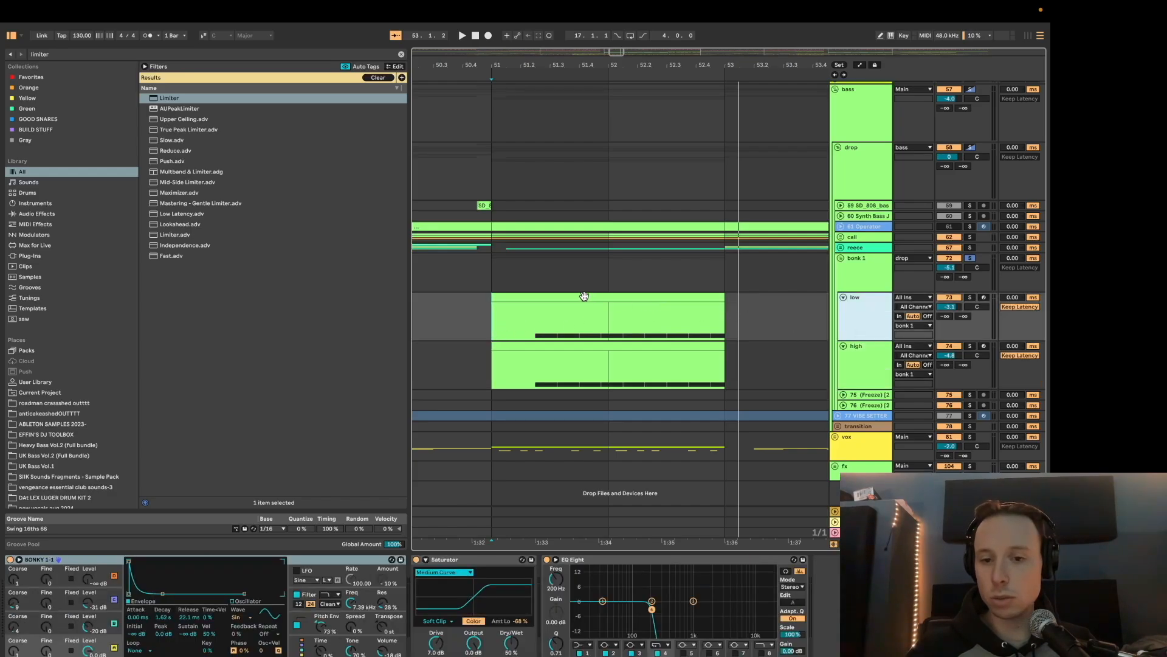
pyautogui.click(864, 354)
pyautogui.click(864, 322)
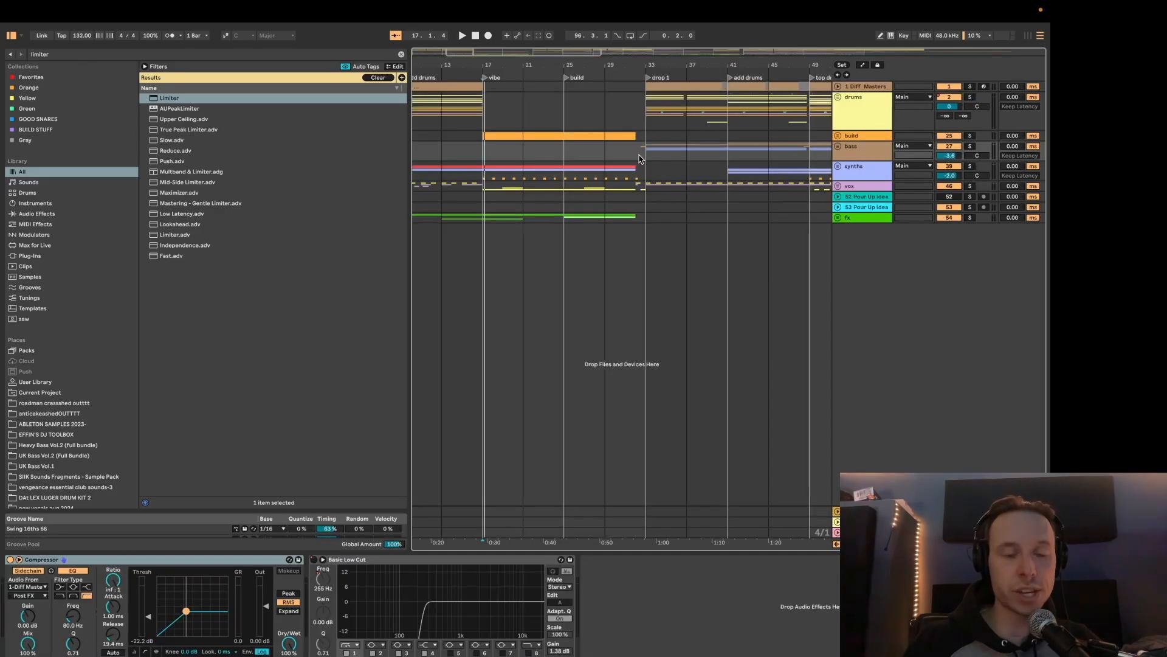
# Step: Select the first bars of the bass part at the drop 1 marker and unfold the bass group track
pyautogui.scroll(3, 637, 151)
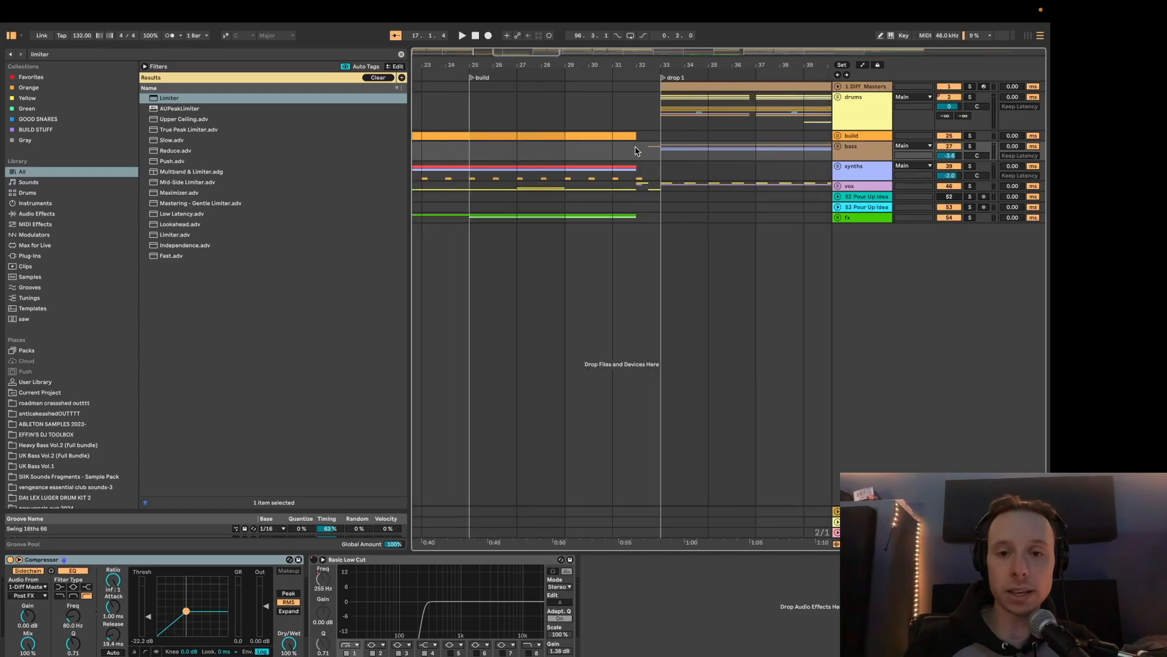
pyautogui.scroll(2, 603, 141)
pyautogui.click(603, 150)
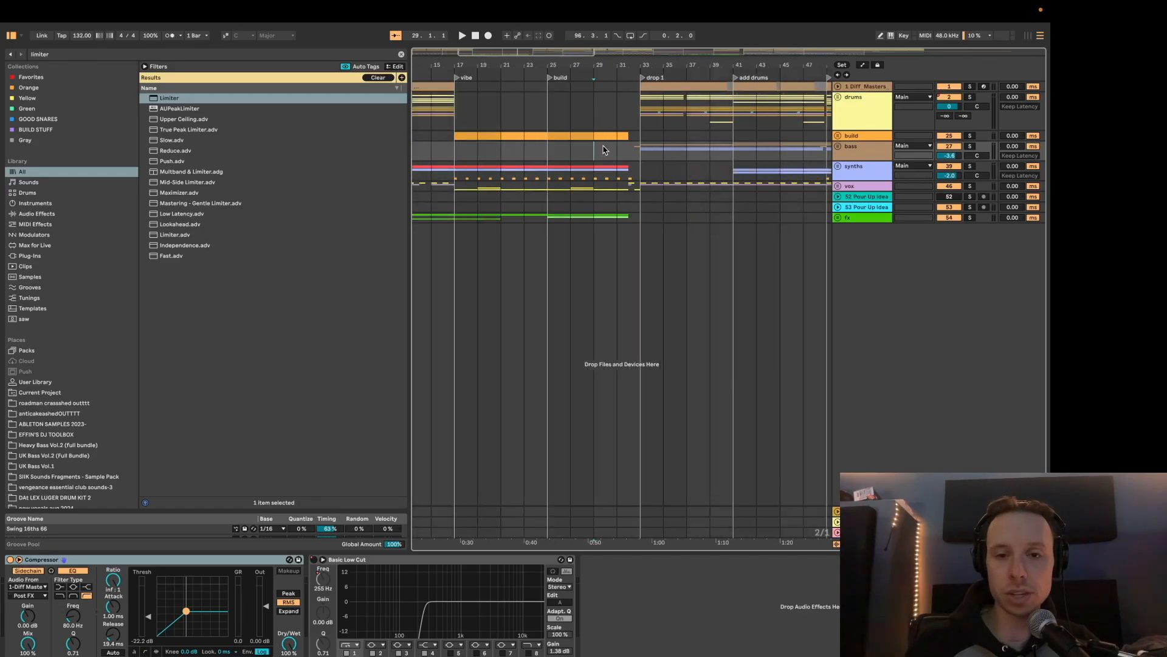
pyautogui.click(656, 156)
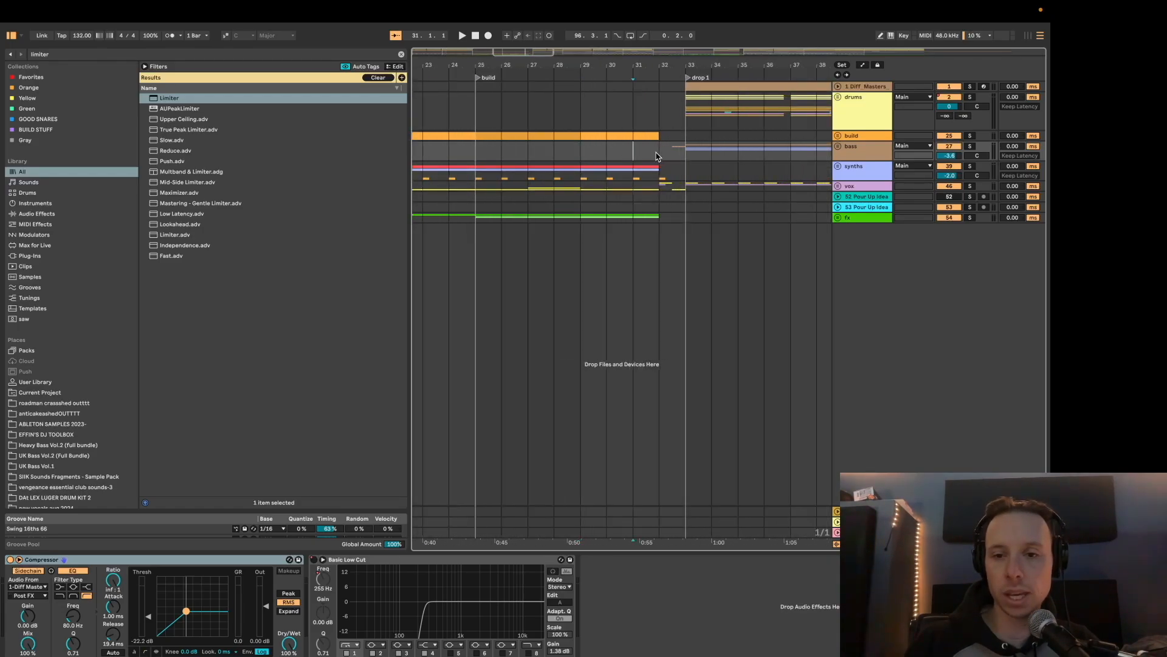
pyautogui.scroll(-3, 656, 157)
pyautogui.moveTo(595, 153); pyautogui.dragTo(742, 155)
pyautogui.click(861, 154)
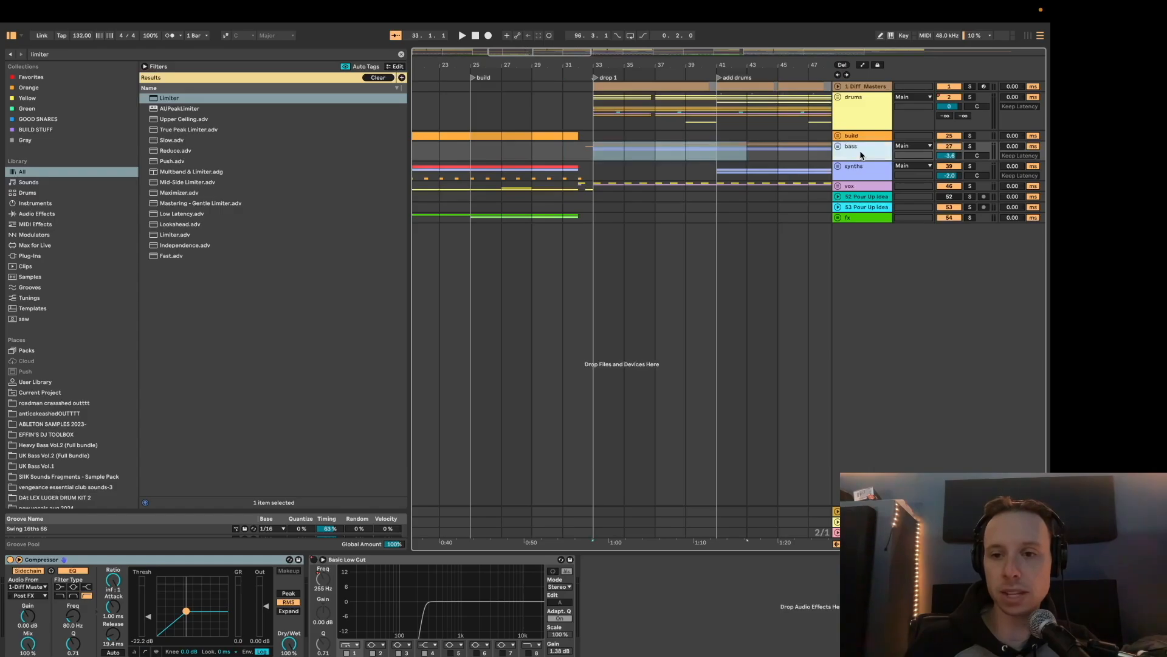
pyautogui.press('u')
# Step: Look through the call and predrop tracks of the bass group, select the bonk group and audition the drop
pyautogui.click(857, 193)
pyautogui.press('Down')
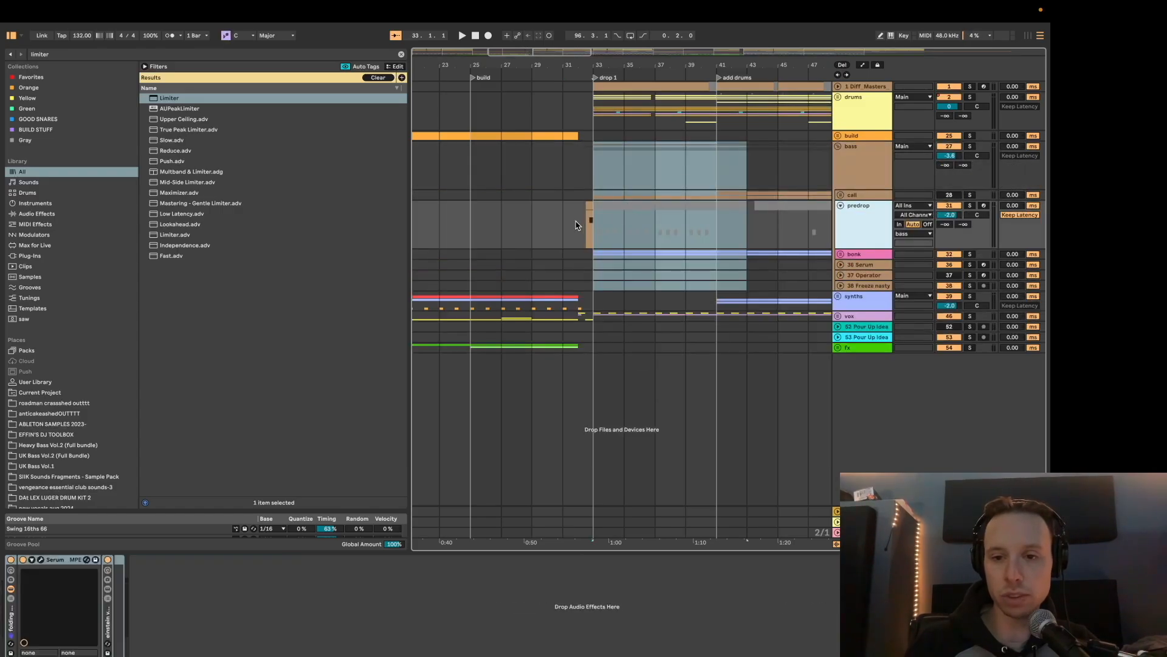
pyautogui.press('Up')
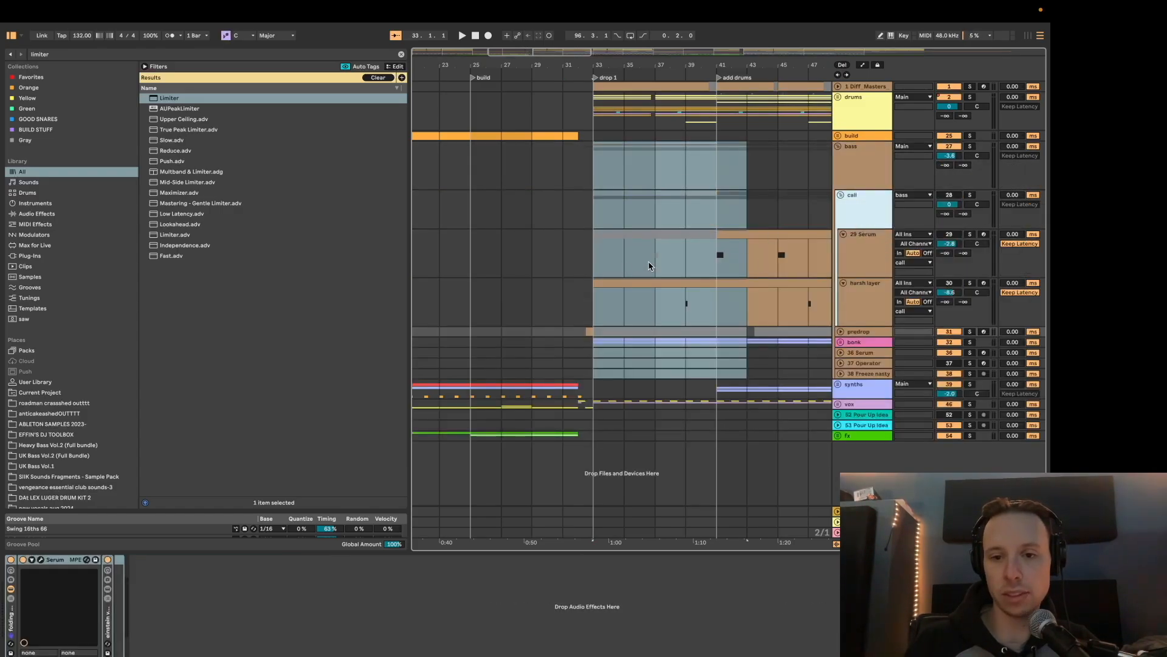
pyautogui.press('Down')
pyautogui.press('Down')
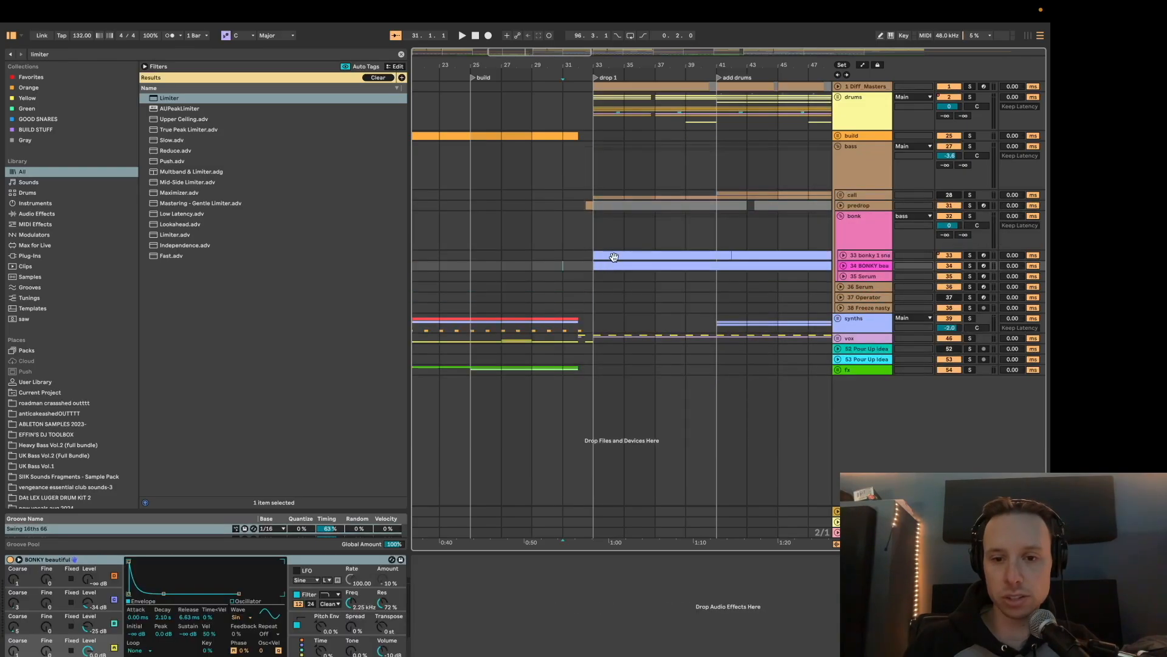
pyautogui.click(874, 224)
pyautogui.press('space')
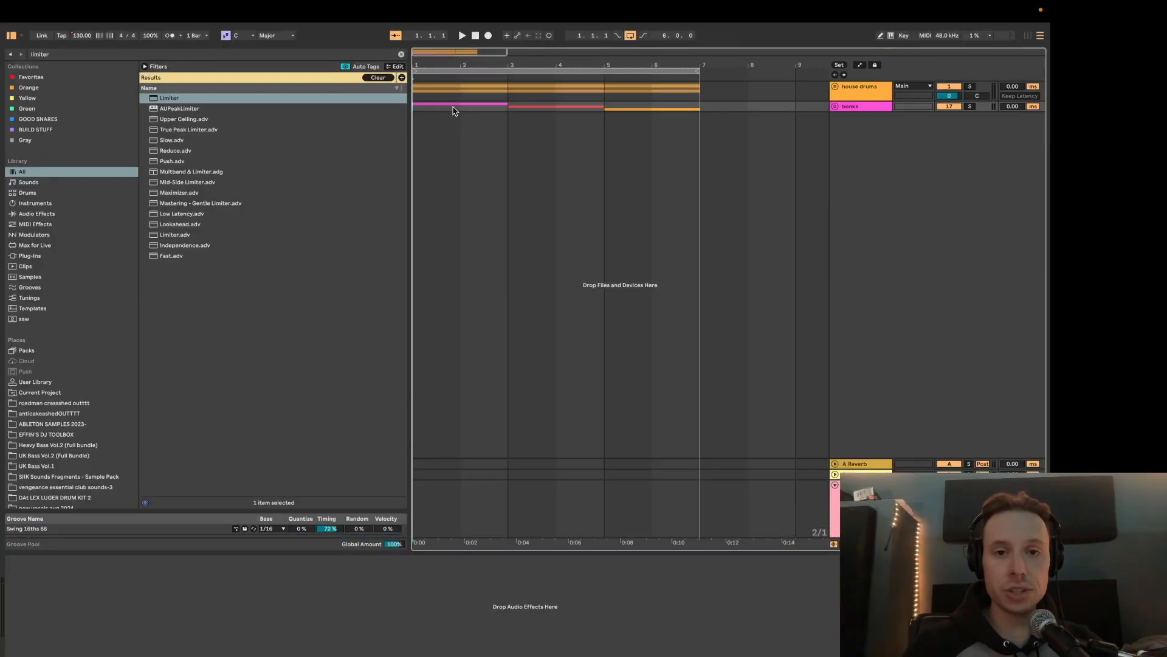
pyautogui.moveTo(417, 108); pyautogui.dragTo(689, 120)
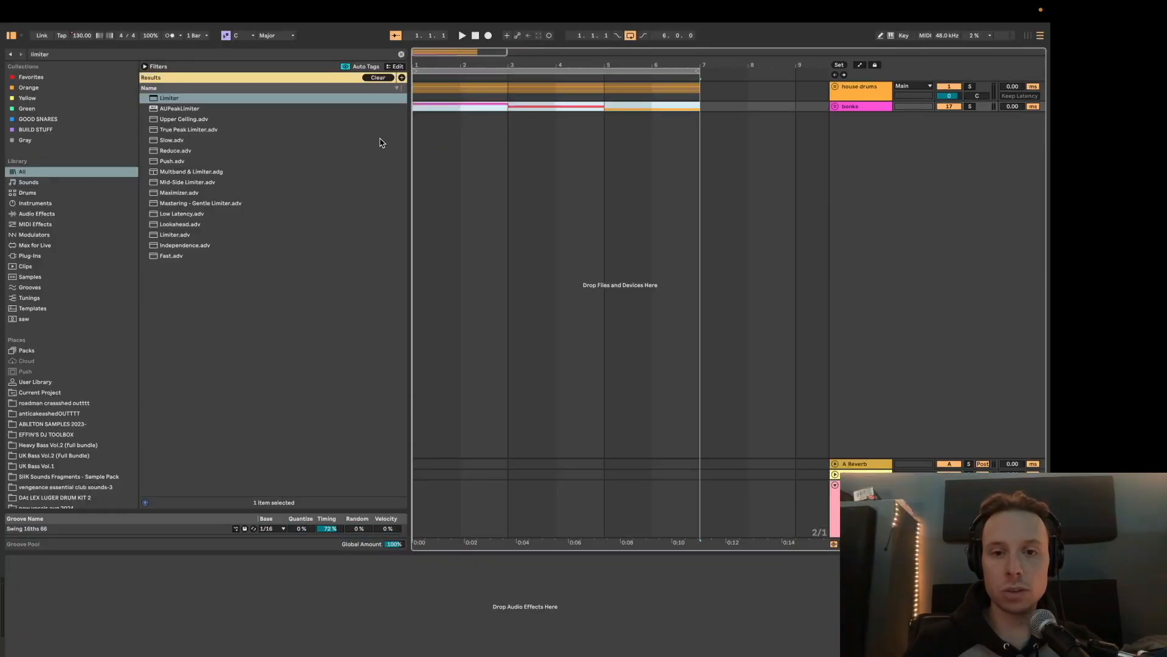
pyautogui.click(504, 126)
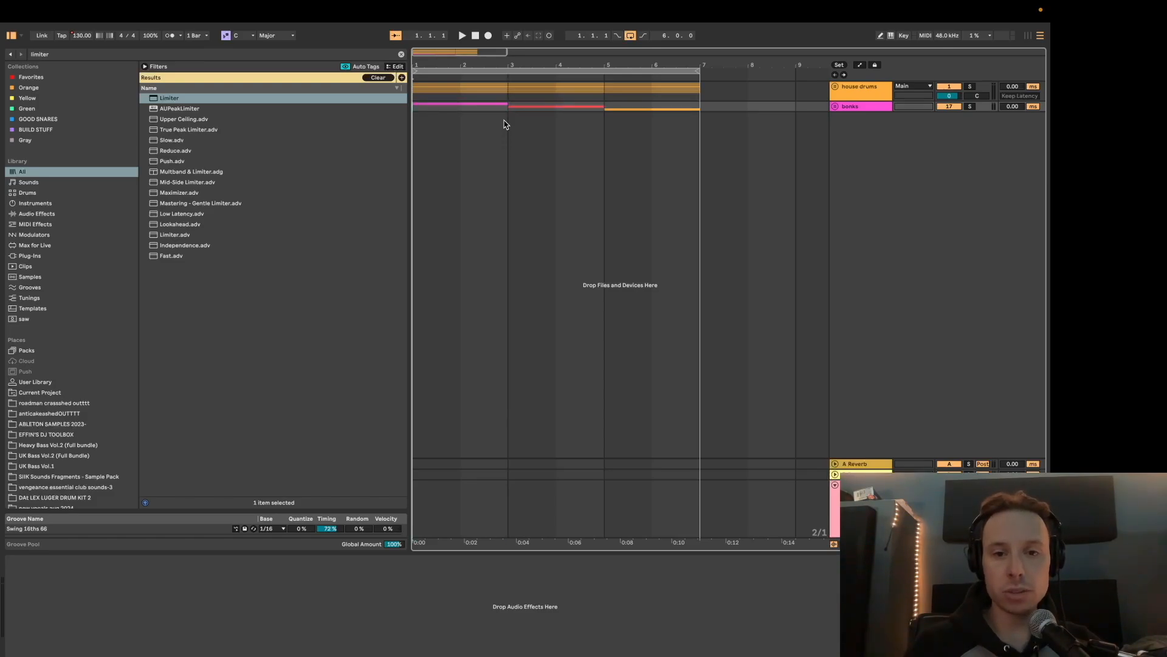
pyautogui.press('Down')
pyautogui.press('Up')
pyautogui.press('Home')
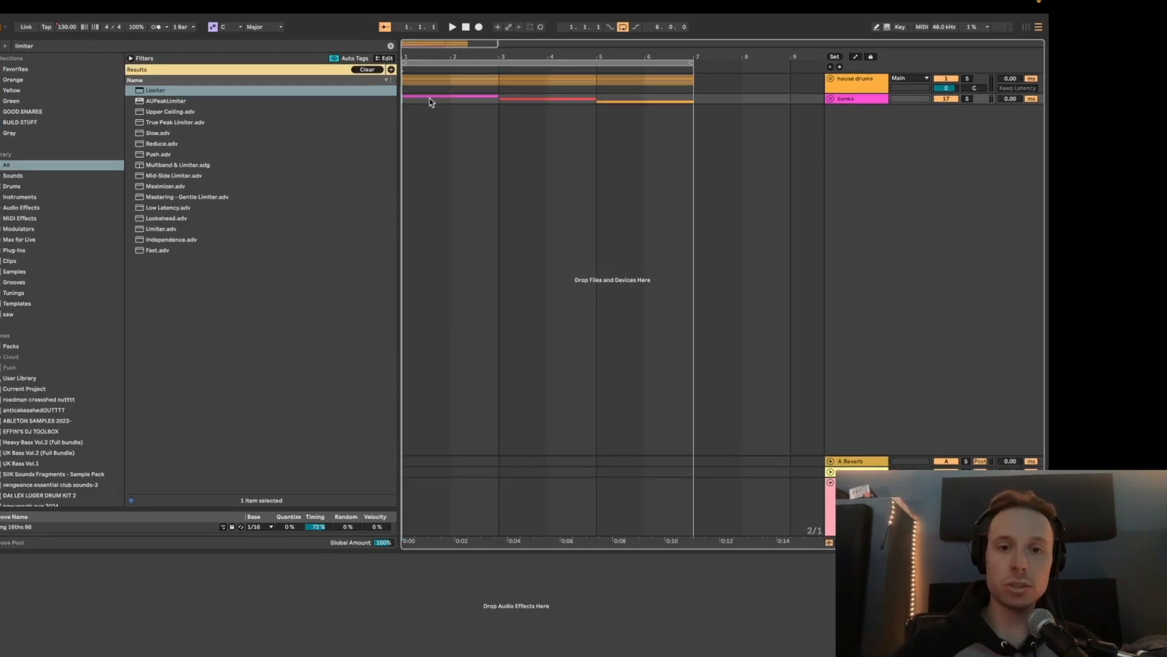